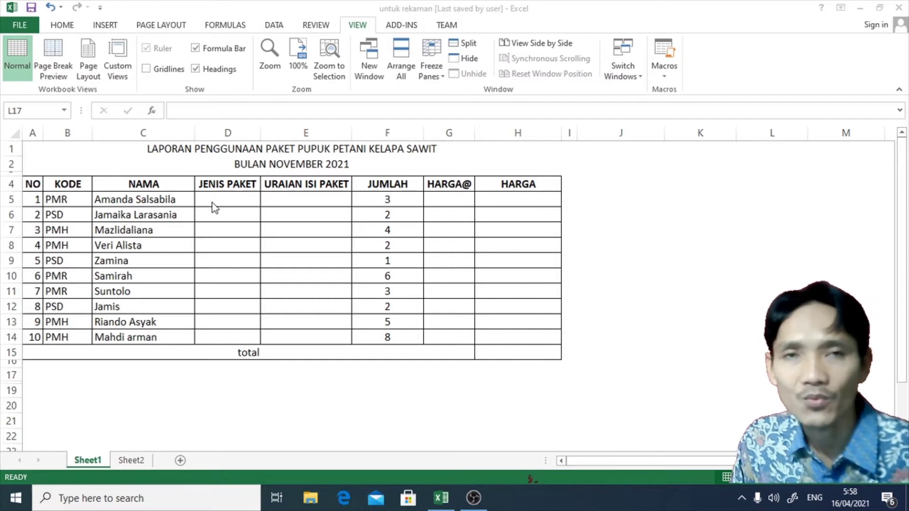
- Delete the blank rectangle covering the Tabel Bantu Vertikal helper table below the report
{"action": "left_click", "coordinate": [226, 422]}
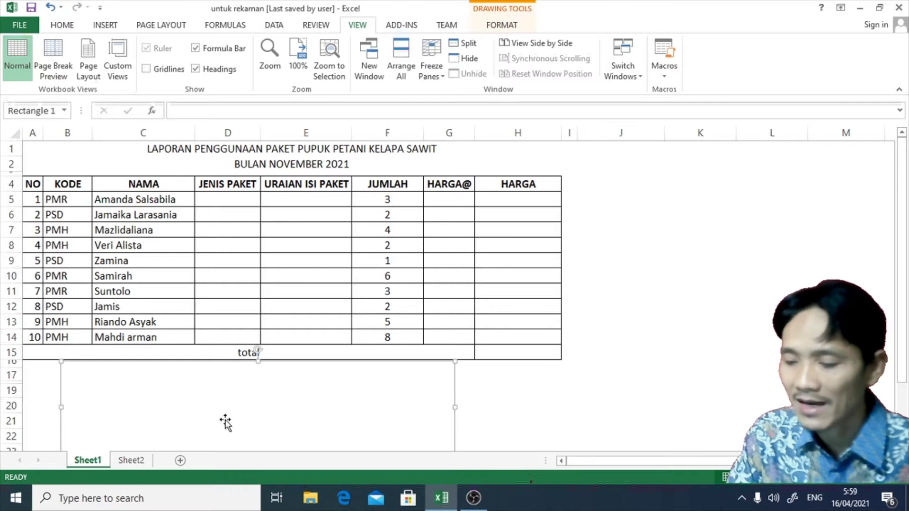
{"action": "key", "text": "Delete"}
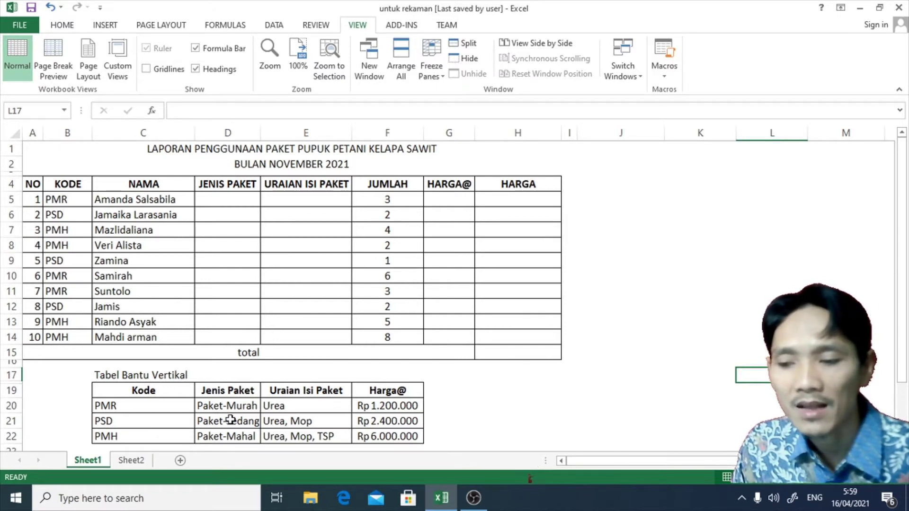
{"action": "scroll", "coordinate": [230, 419], "scroll_direction": "down", "scroll_amount": 1}
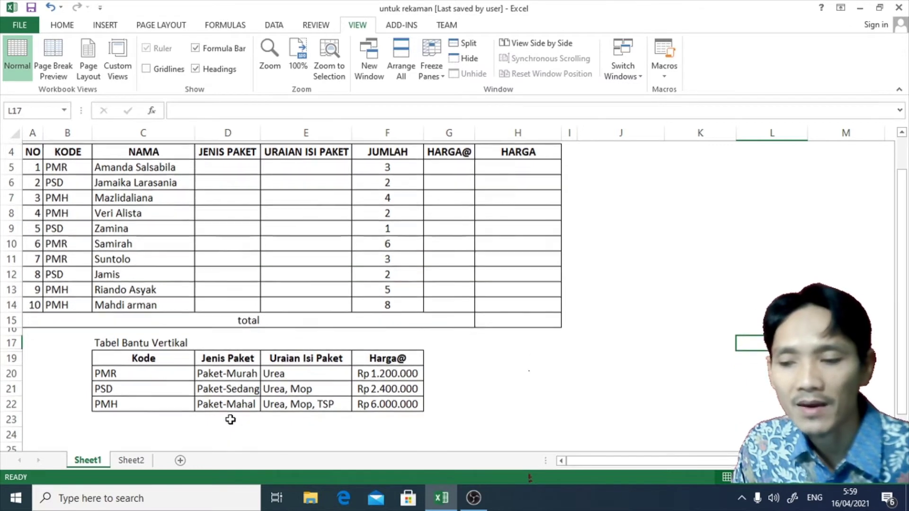
{"action": "scroll", "coordinate": [225, 416], "scroll_direction": "up", "scroll_amount": 1}
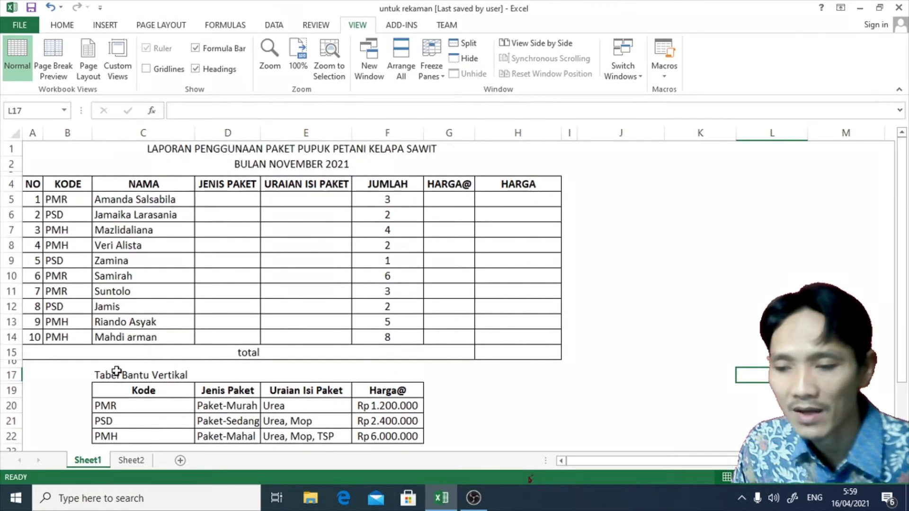
- Name the helper table range C19:F22, including its header row, as tabelbt
{"action": "left_click_drag", "start_coordinate": [107, 392], "coordinate": [383, 438]}
{"action": "left_click_drag", "start_coordinate": [106, 392], "coordinate": [375, 432]}
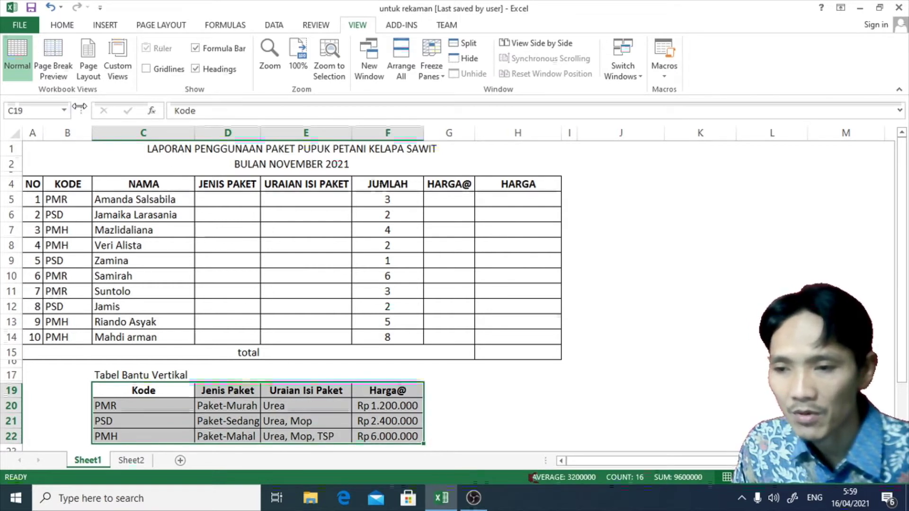
{"action": "left_click", "coordinate": [37, 108]}
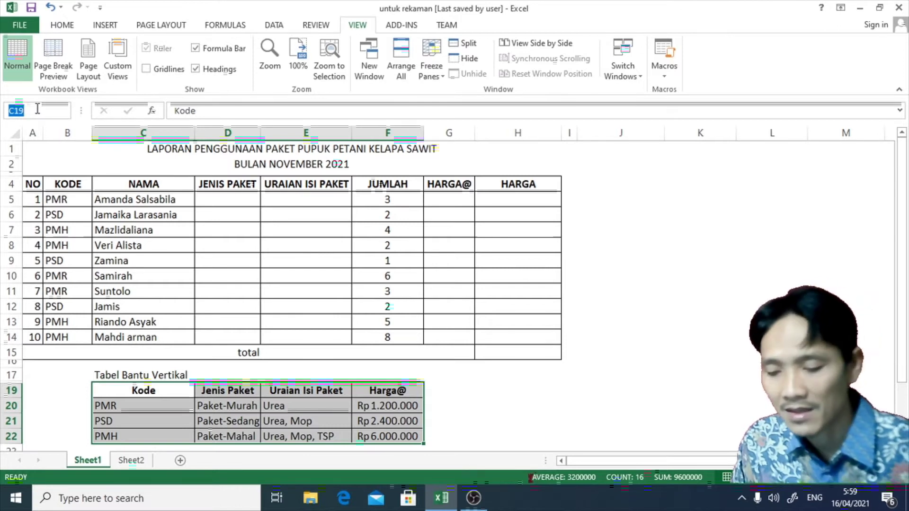
{"action": "type", "text": "table"}
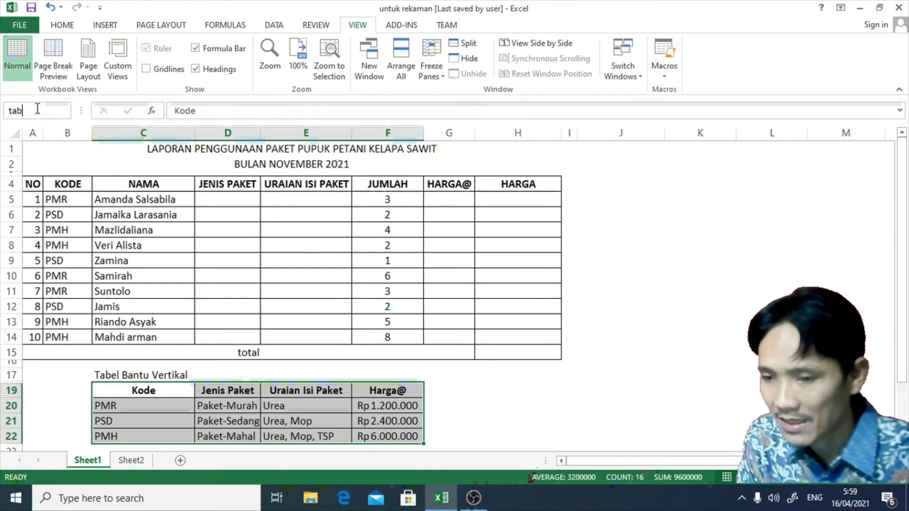
{"action": "key", "text": "BackSpace"}
{"action": "key", "text": "BackSpace"}
{"action": "type", "text": "el"}
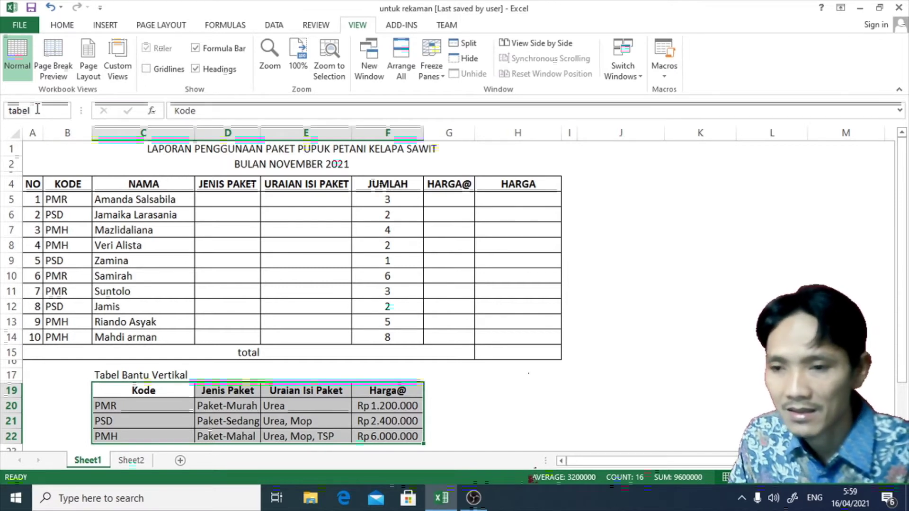
{"action": "type", "text": "bt"}
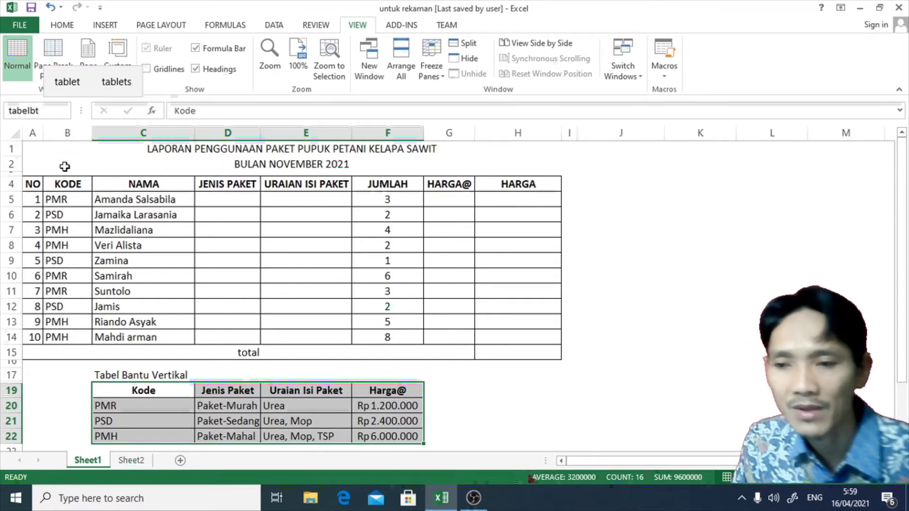
{"action": "key", "text": "Return"}
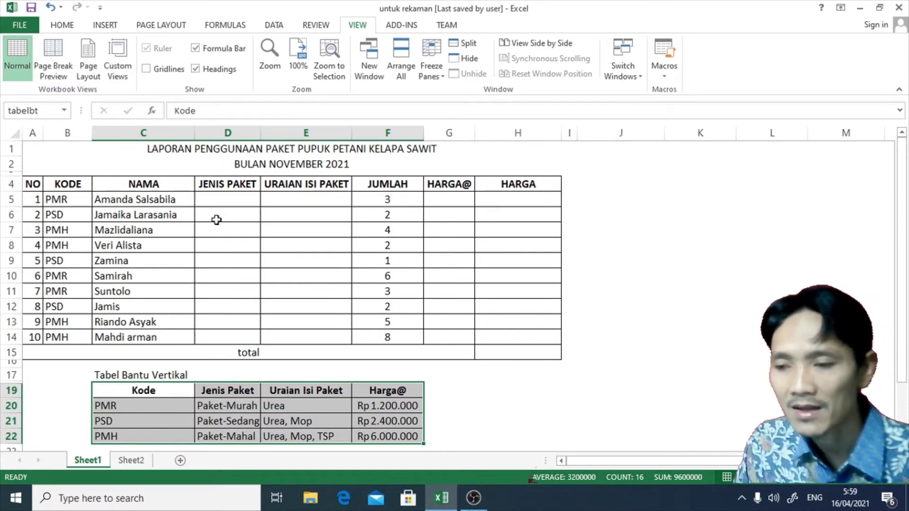
- Enter the formula =VLOOKUP(B5;tabelbt;2;FALSE) in D5 to look up the first row's package type
{"action": "left_click", "coordinate": [213, 201]}
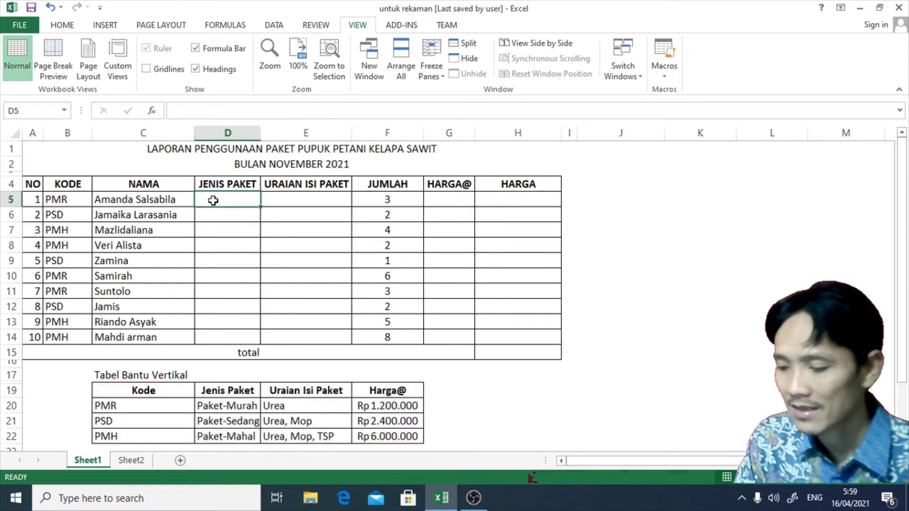
{"action": "type", "text": "="}
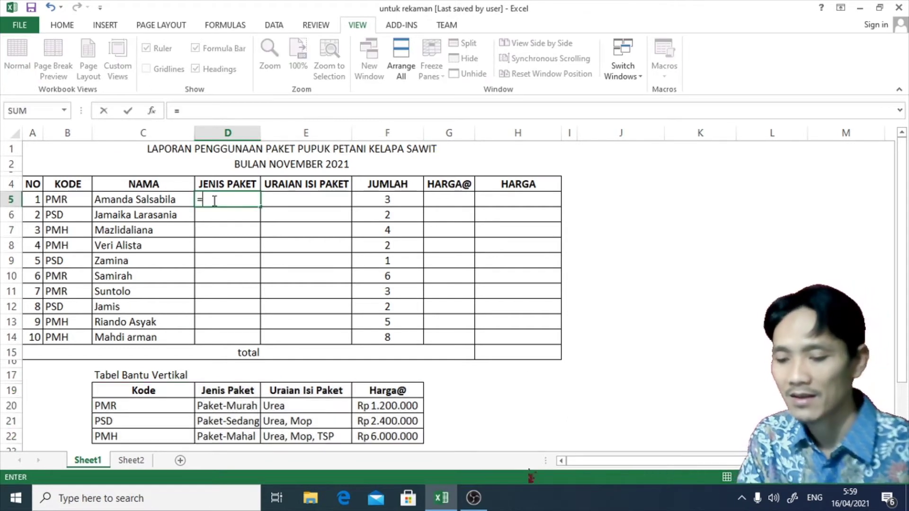
{"action": "type", "text": "vl"}
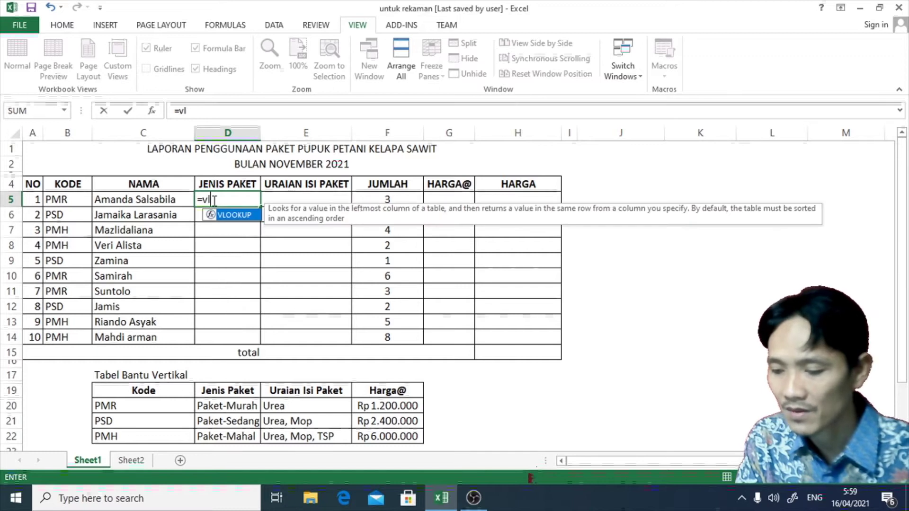
{"action": "type", "text": "ookup("}
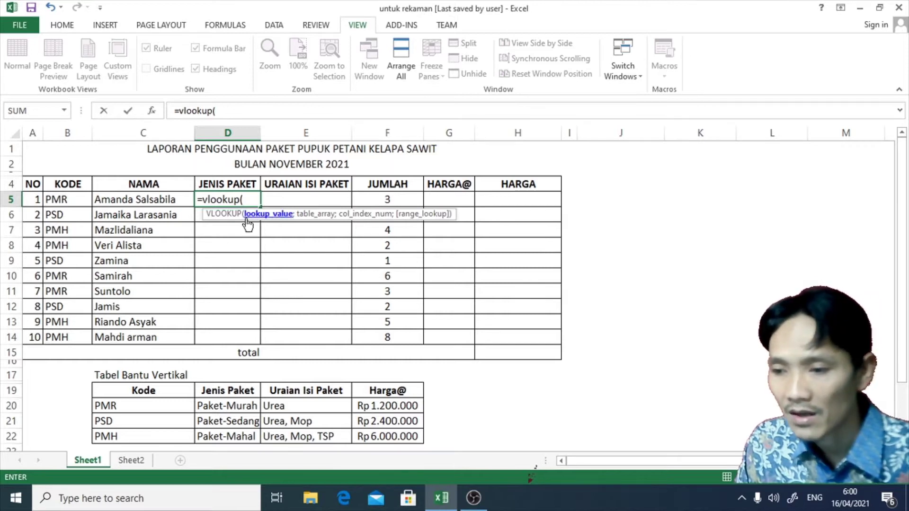
{"action": "left_click", "coordinate": [63, 200]}
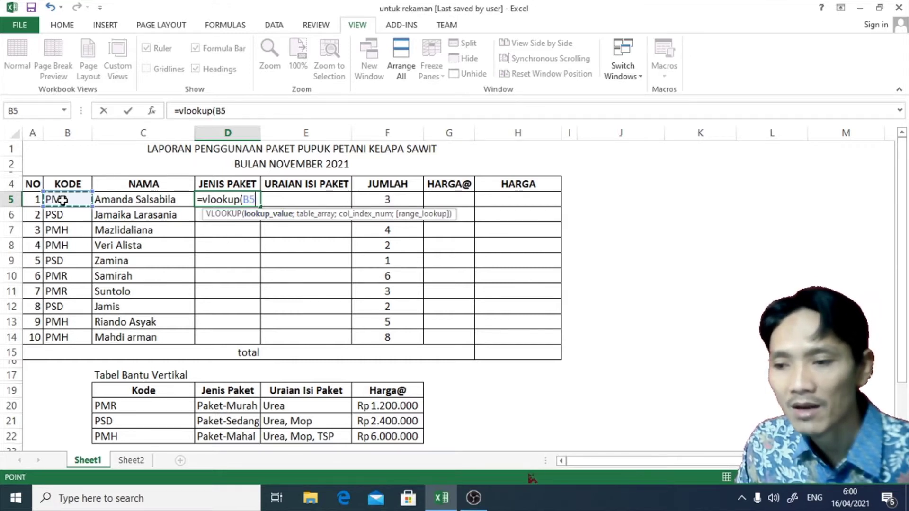
{"action": "type", "text": ";"}
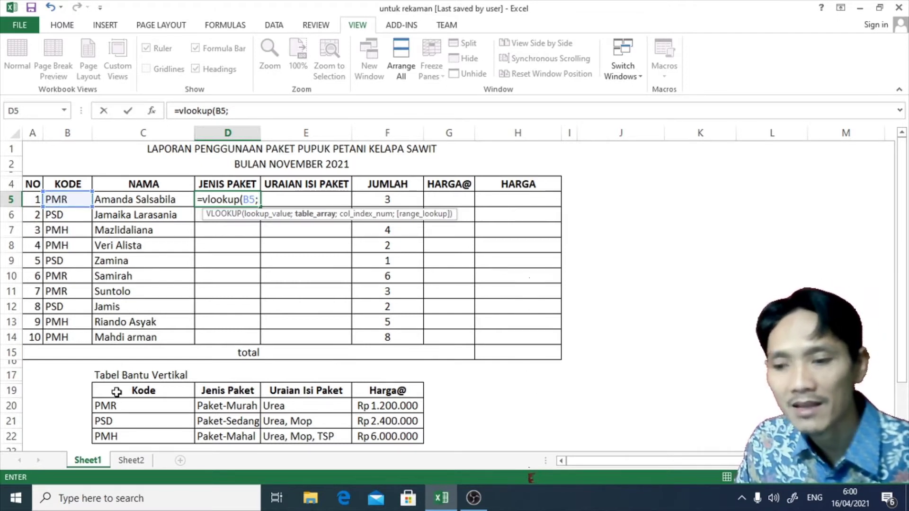
{"action": "left_click_drag", "start_coordinate": [116, 392], "coordinate": [392, 432]}
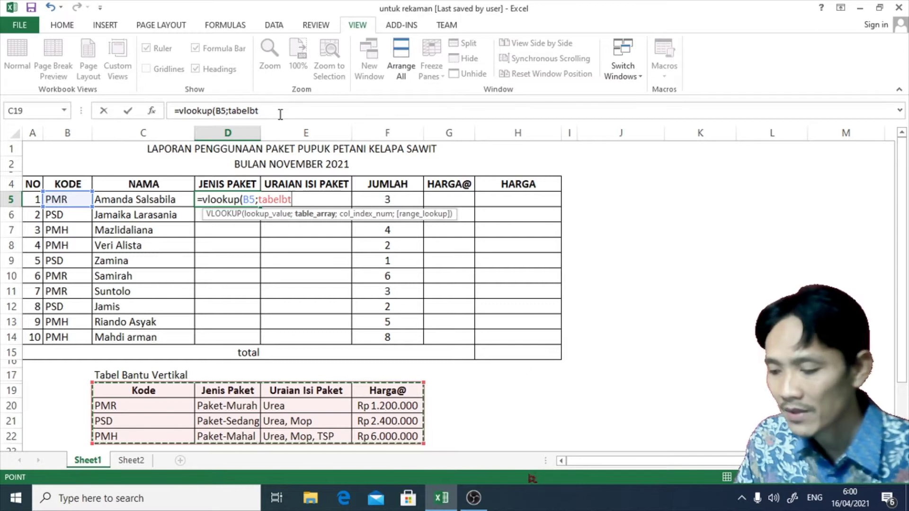
{"action": "type", "text": ";2"}
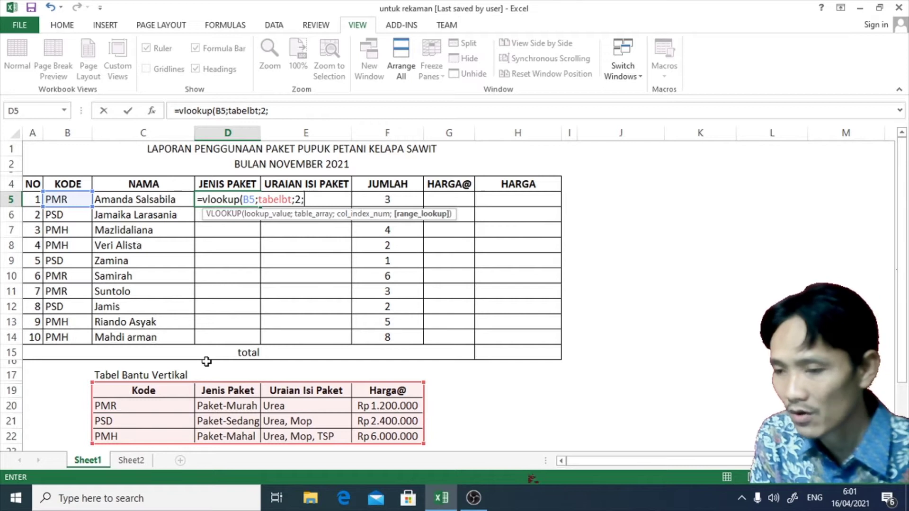
{"action": "type", "text": ";"}
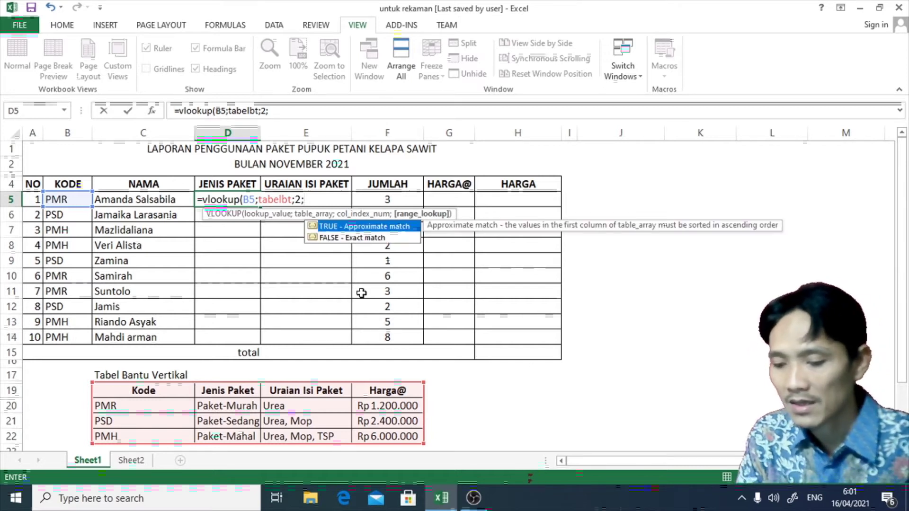
{"action": "type", "text": "false)"}
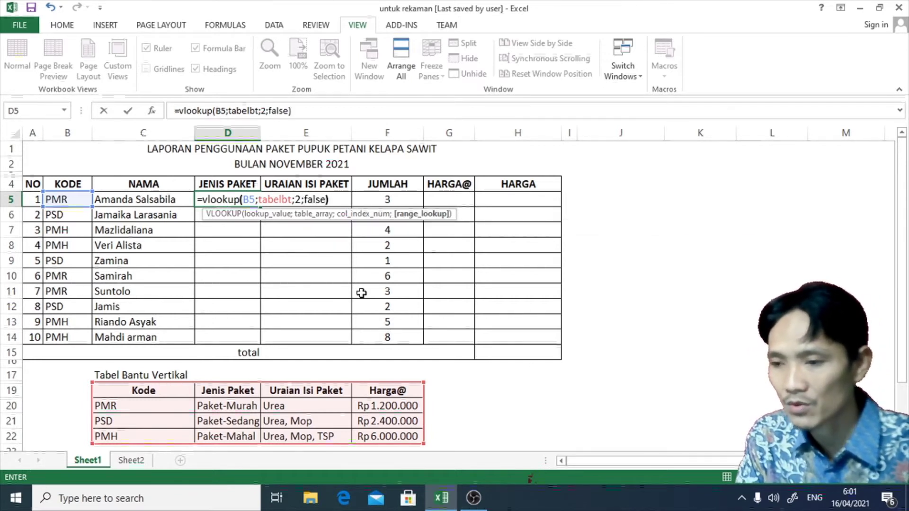
{"action": "key", "text": "Return"}
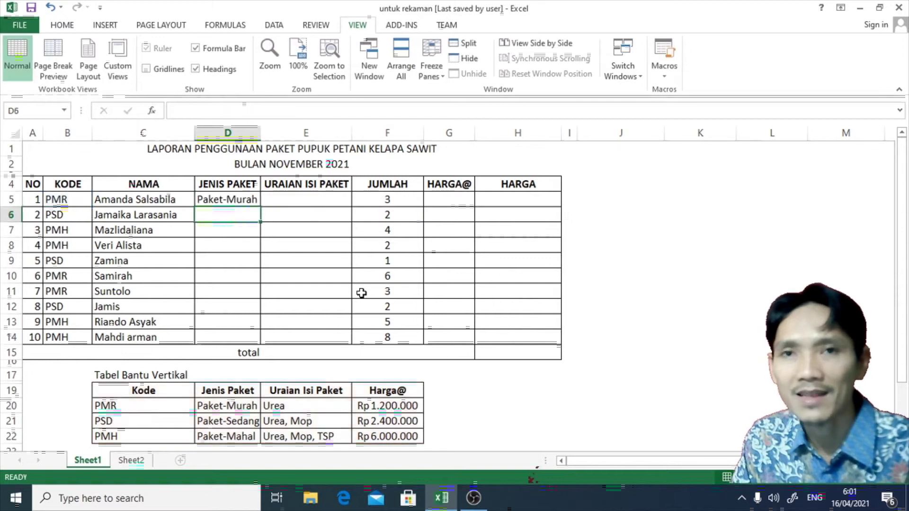
- Fill the JENIS PAKET formula from D5 down to D14 and autofit the width of column D
{"action": "left_click", "coordinate": [243, 199]}
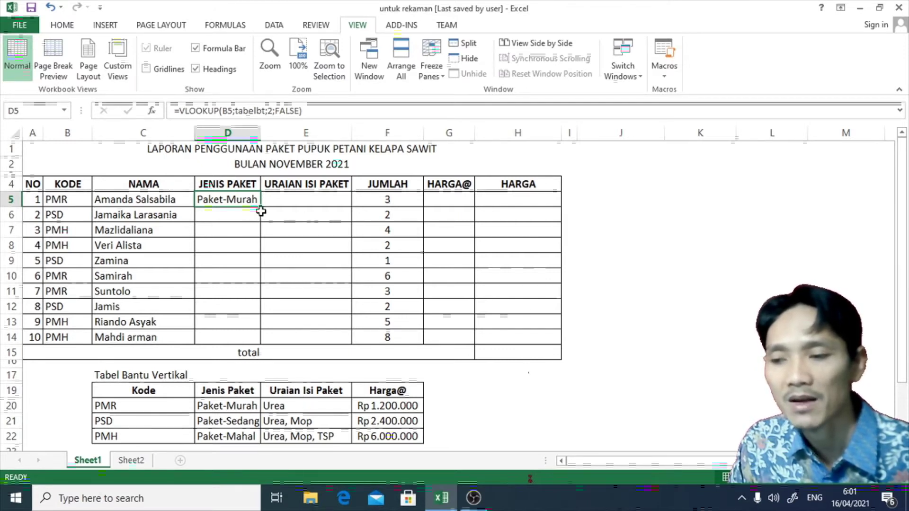
{"action": "left_click_drag", "start_coordinate": [264, 207], "coordinate": [262, 344]}
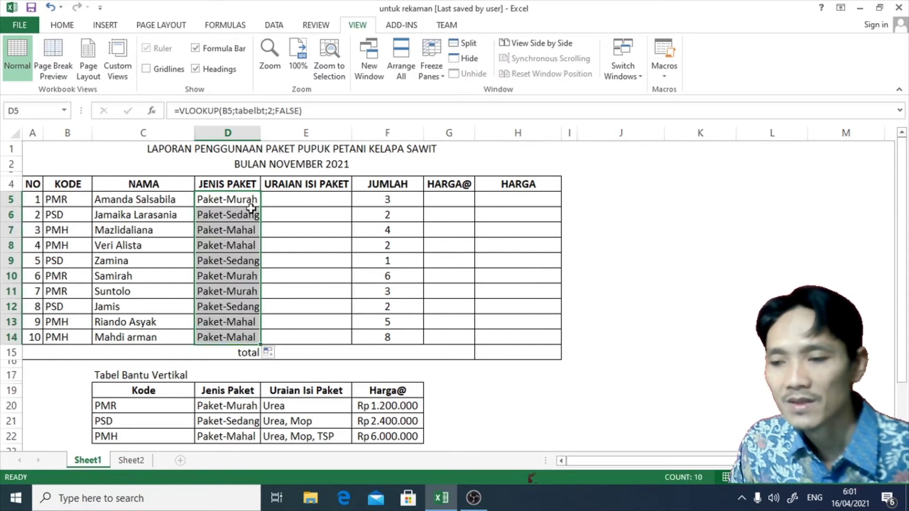
{"action": "double_click", "coordinate": [261, 129]}
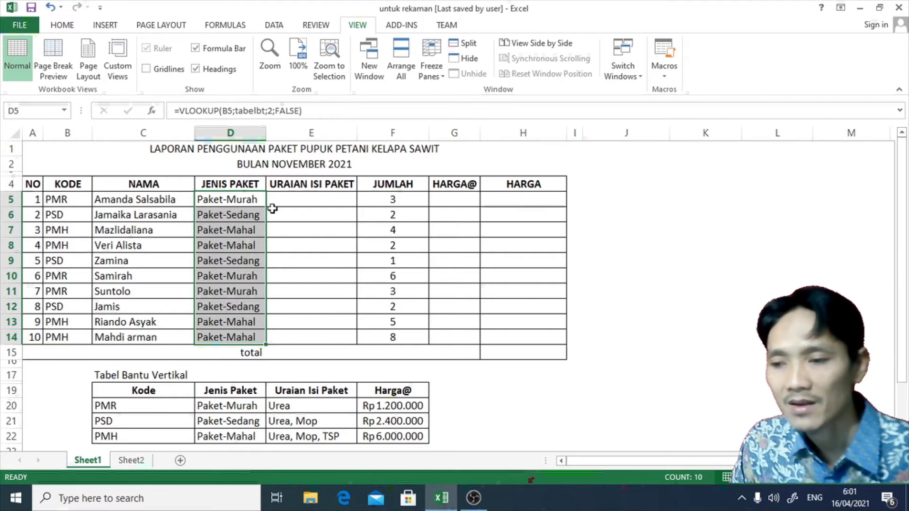
- Copy the full VLOOKUP formula text from D5 and paste it into E5 under URAIAN ISI PAKET
{"action": "left_click", "coordinate": [315, 109]}
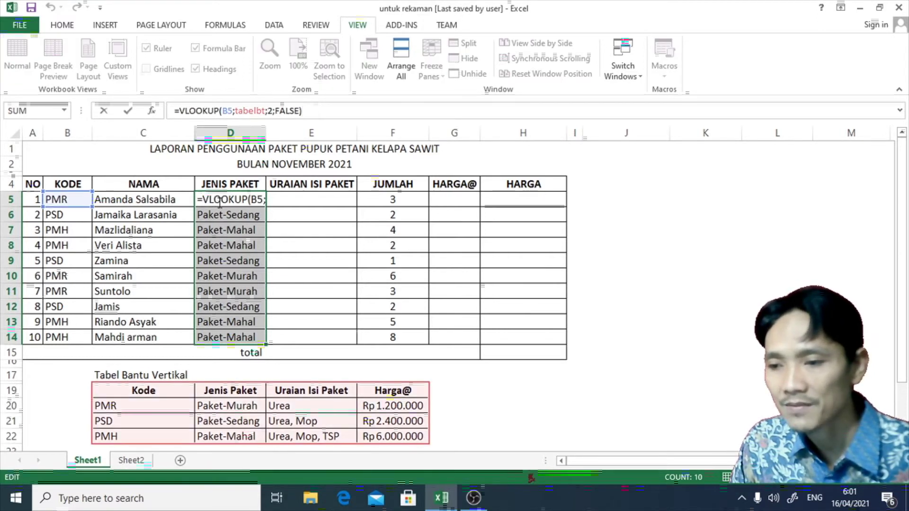
{"action": "left_click_drag", "start_coordinate": [306, 110], "coordinate": [173, 116]}
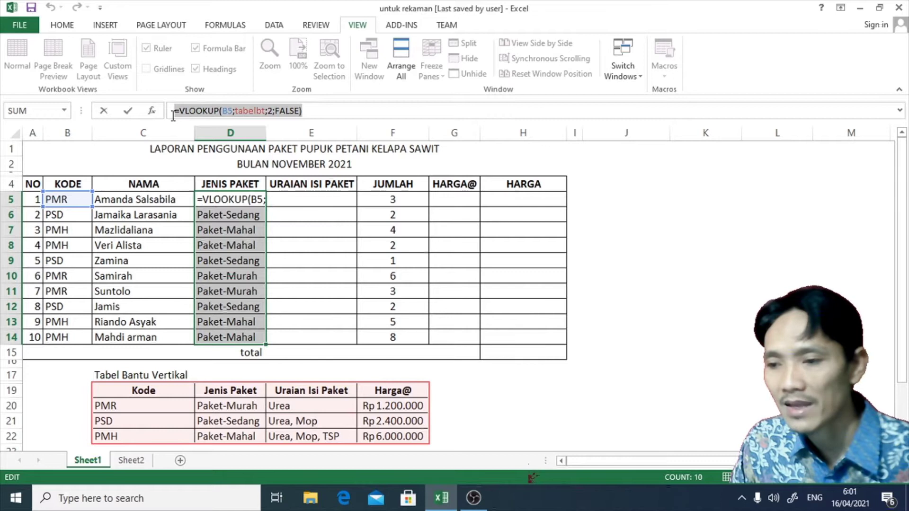
{"action": "key", "text": "ctrl+c"}
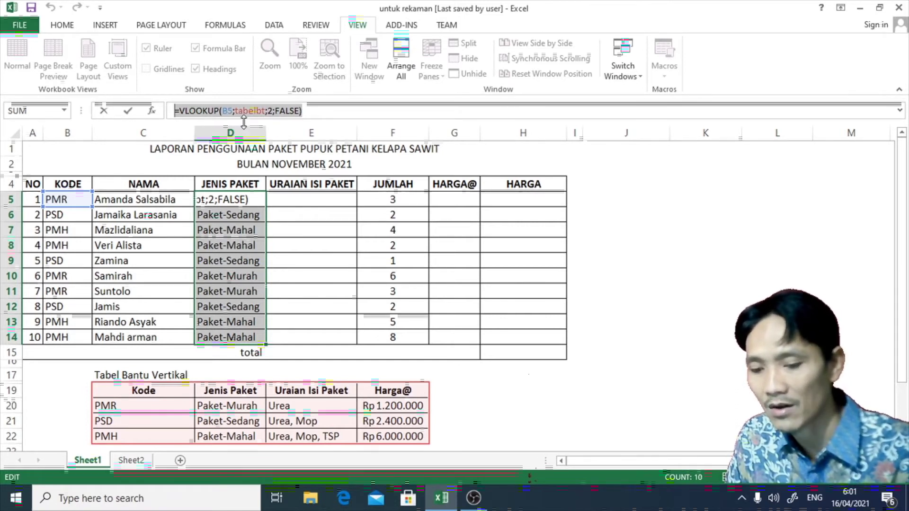
{"action": "key", "text": "Return"}
{"action": "left_click", "coordinate": [282, 200]}
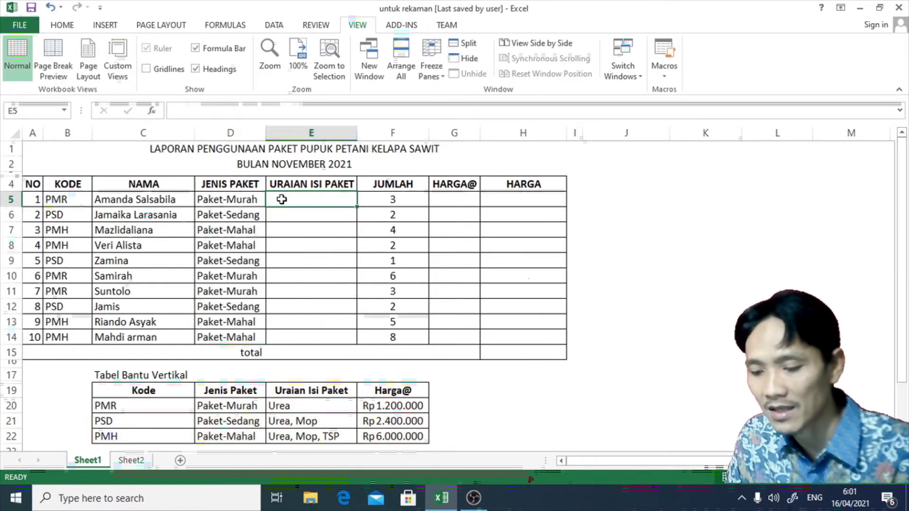
{"action": "key", "text": "ctrl+v"}
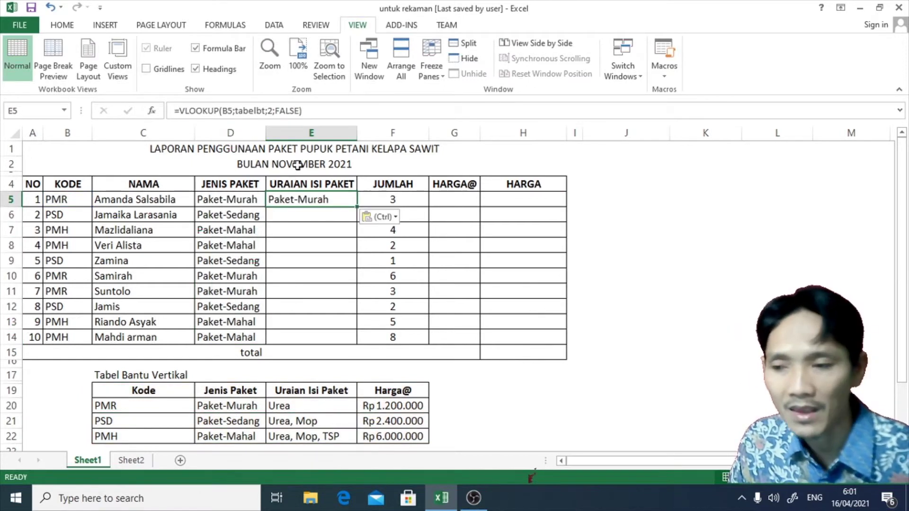
- Set the column index in E5's VLOOKUP formula to 3 and fill the formula down to E14
{"action": "left_click", "coordinate": [274, 110]}
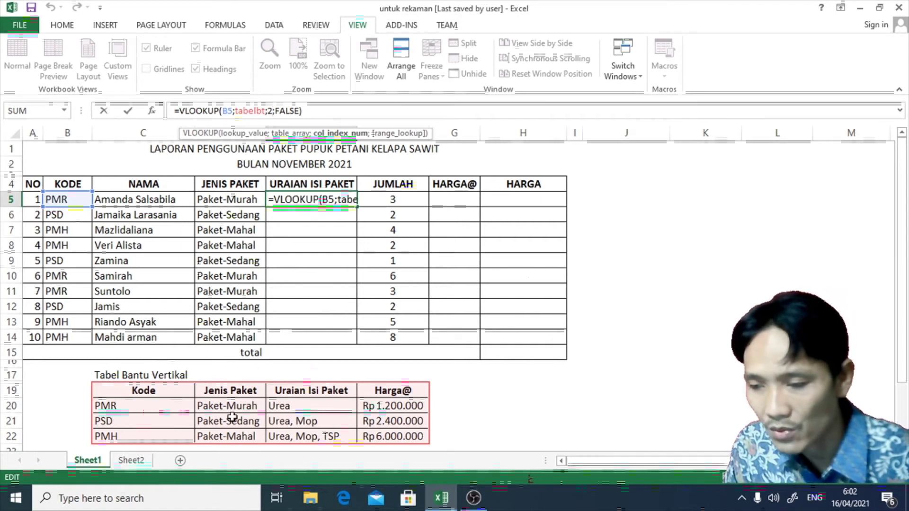
{"action": "key", "text": "BackSpace"}
{"action": "type", "text": "3"}
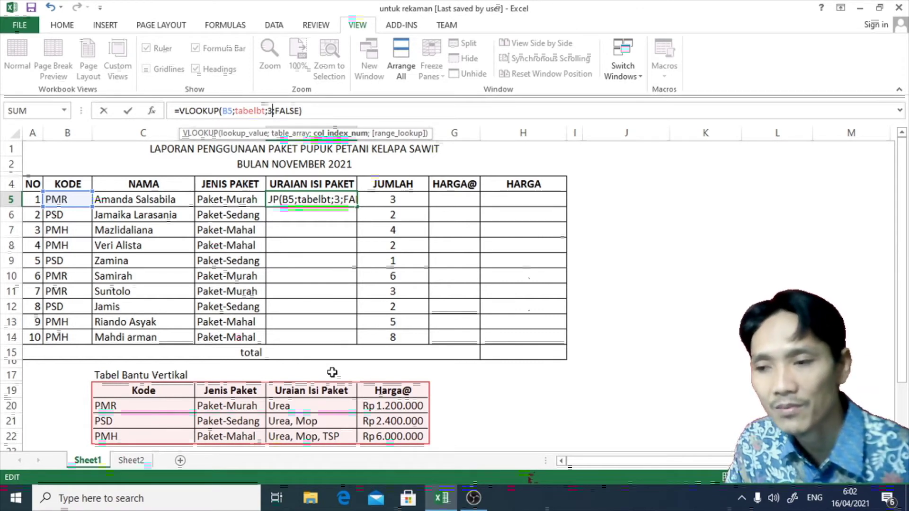
{"action": "key", "text": "Return"}
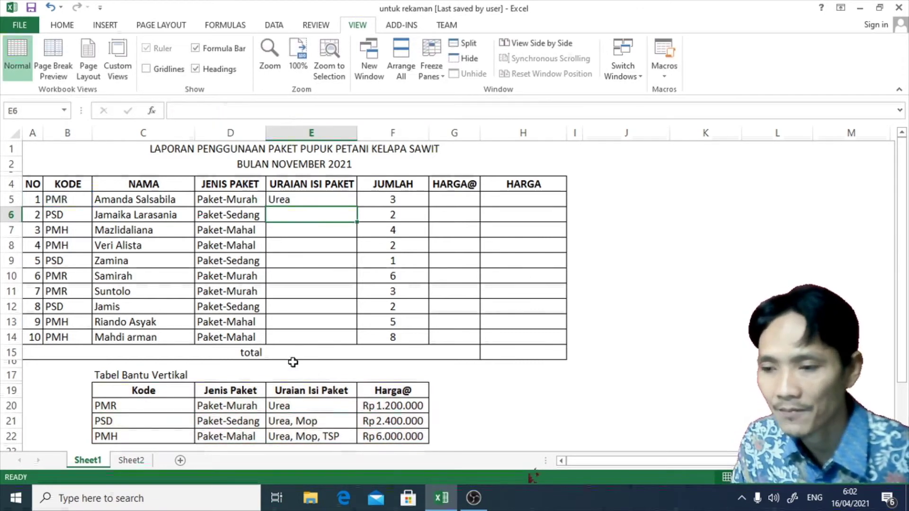
{"action": "left_click", "coordinate": [345, 198]}
{"action": "left_click_drag", "start_coordinate": [356, 205], "coordinate": [346, 344]}
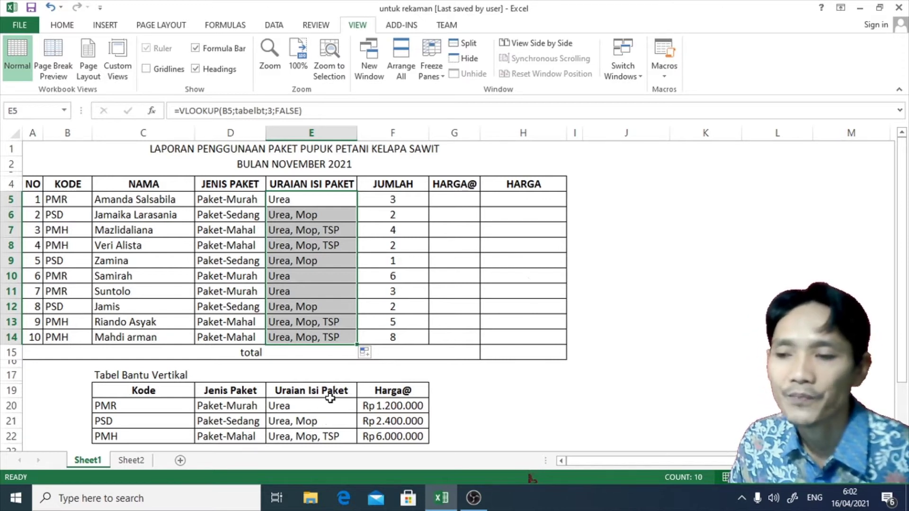
- Paste the copied VLOOKUP formula into G5 under HARGA@ with its column index set to 4, and fill it down to G14
{"action": "left_click", "coordinate": [462, 196]}
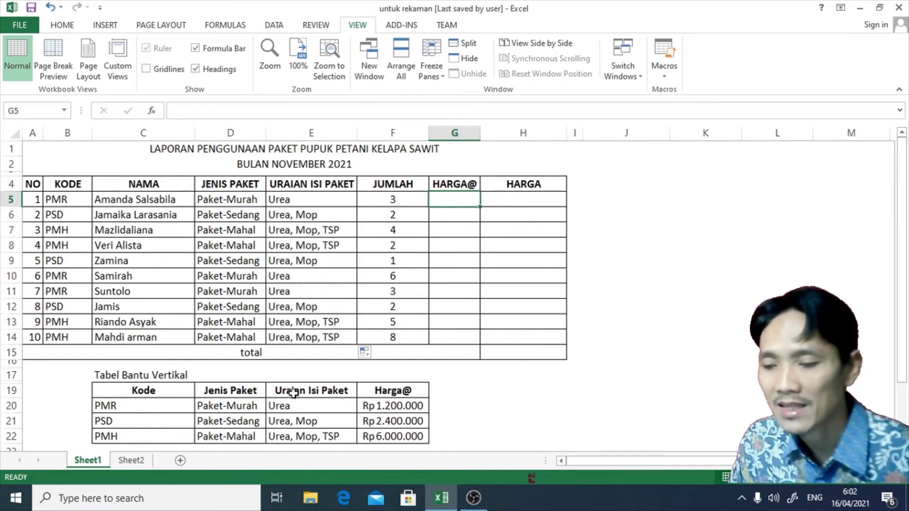
{"action": "left_click", "coordinate": [232, 110]}
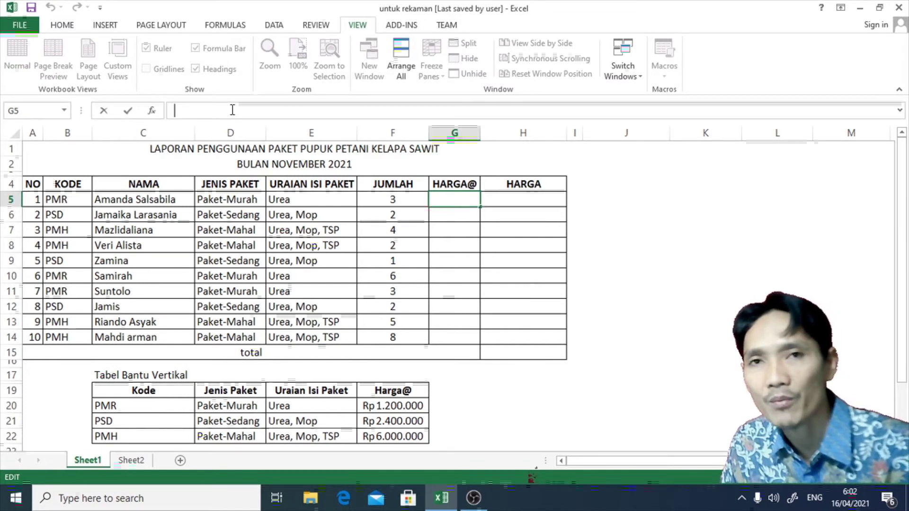
{"action": "key", "text": "ctrl+v"}
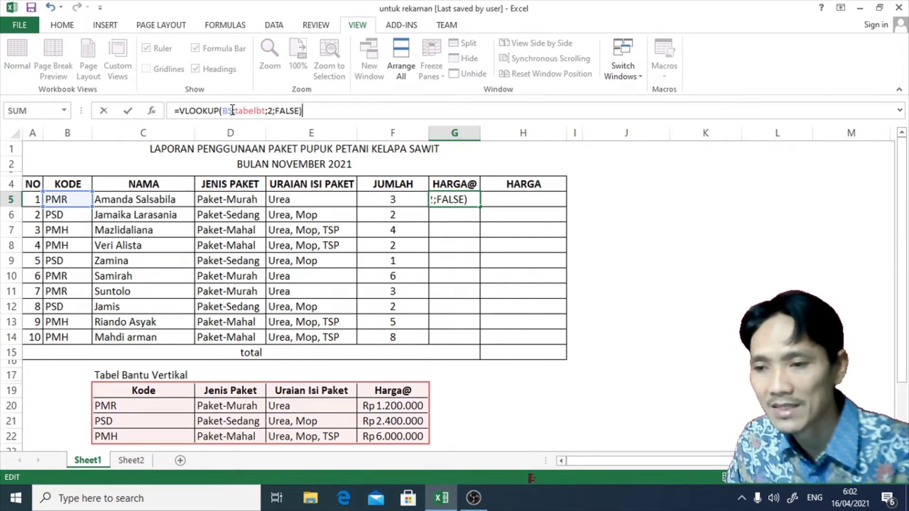
{"action": "left_click", "coordinate": [272, 110]}
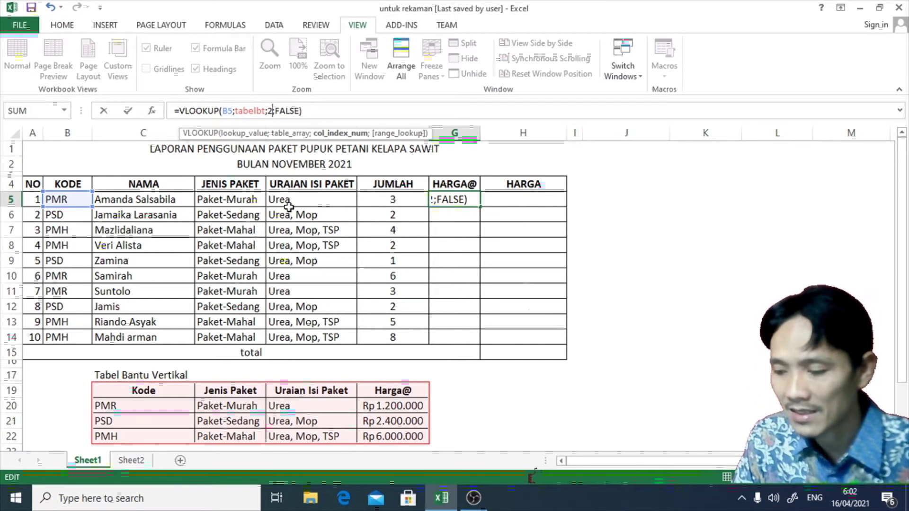
{"action": "key", "text": "BackSpace"}
{"action": "type", "text": "4"}
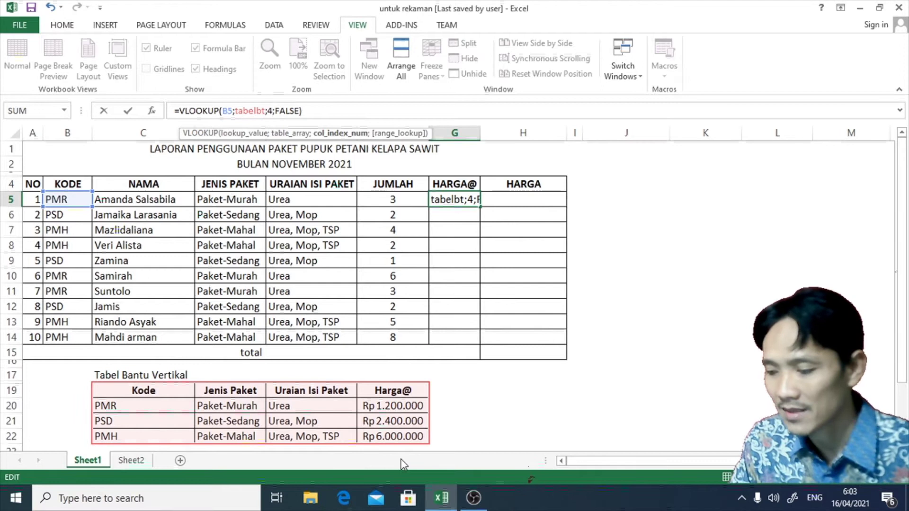
{"action": "key", "text": "Return"}
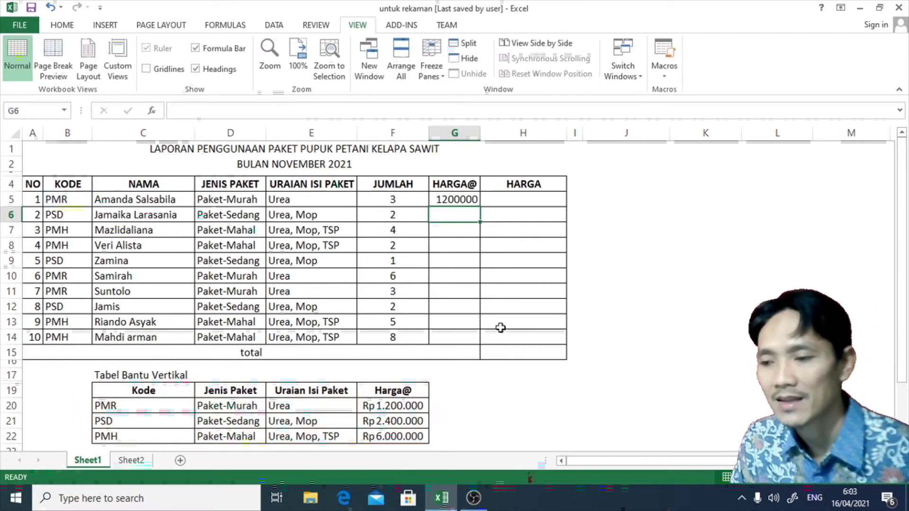
{"action": "left_click", "coordinate": [467, 199]}
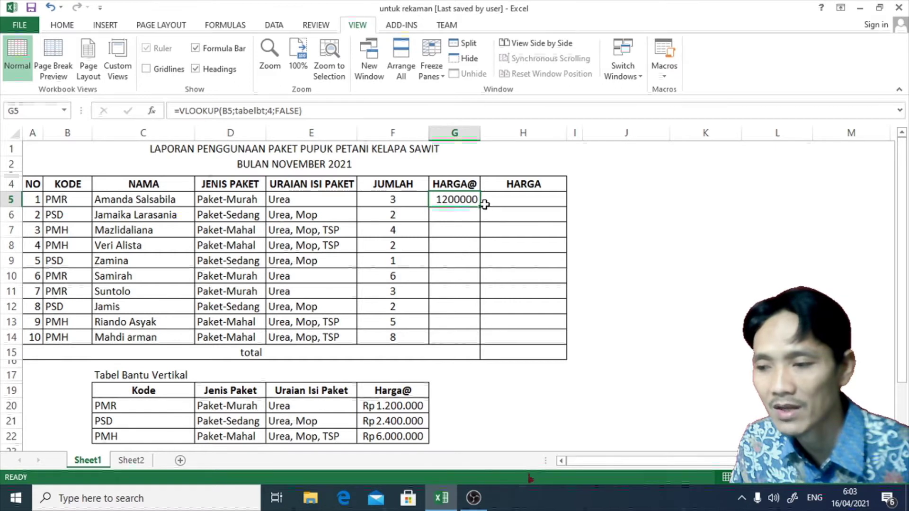
{"action": "left_click_drag", "start_coordinate": [482, 205], "coordinate": [463, 348]}
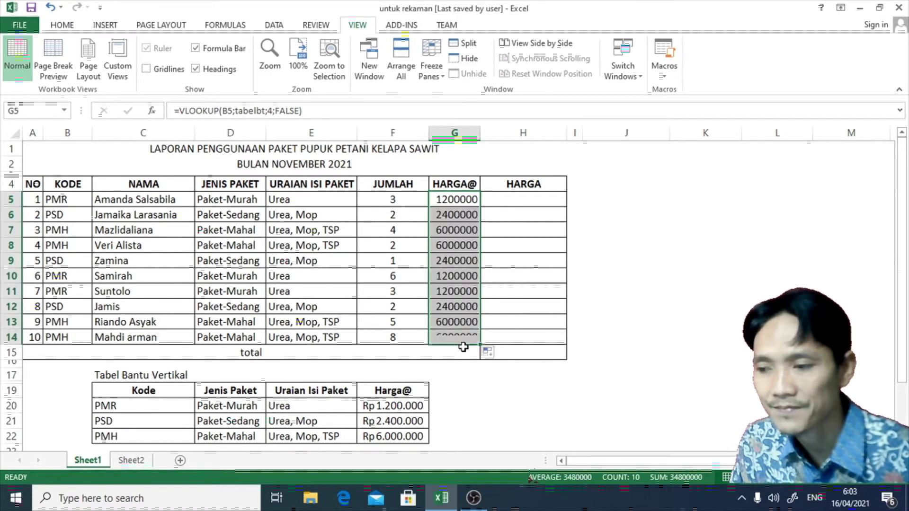
- Calculate the price in H5 with =F5*G5 and fill the formula down to H14
{"action": "left_click", "coordinate": [502, 199]}
{"action": "type", "text": "="}
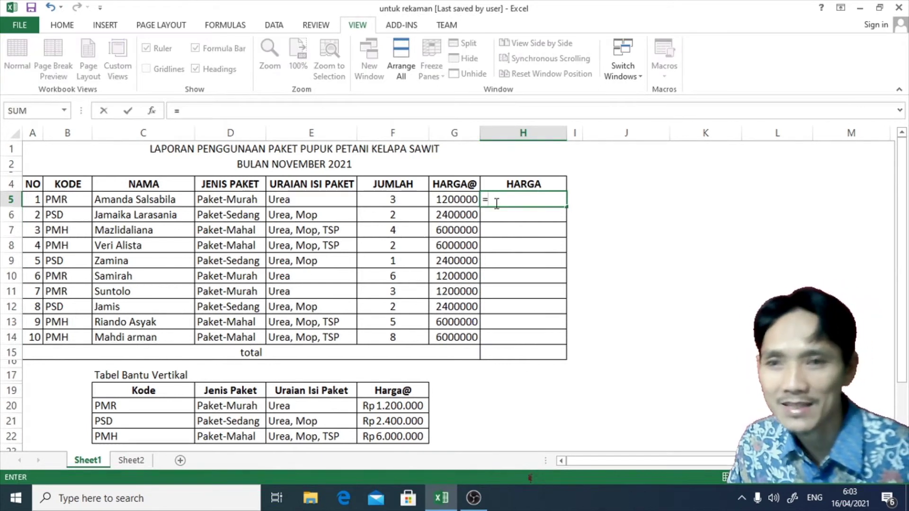
{"action": "left_click", "coordinate": [401, 202]}
{"action": "type", "text": "*"}
{"action": "left_click", "coordinate": [441, 204]}
{"action": "key", "text": "Return"}
{"action": "left_click", "coordinate": [482, 201]}
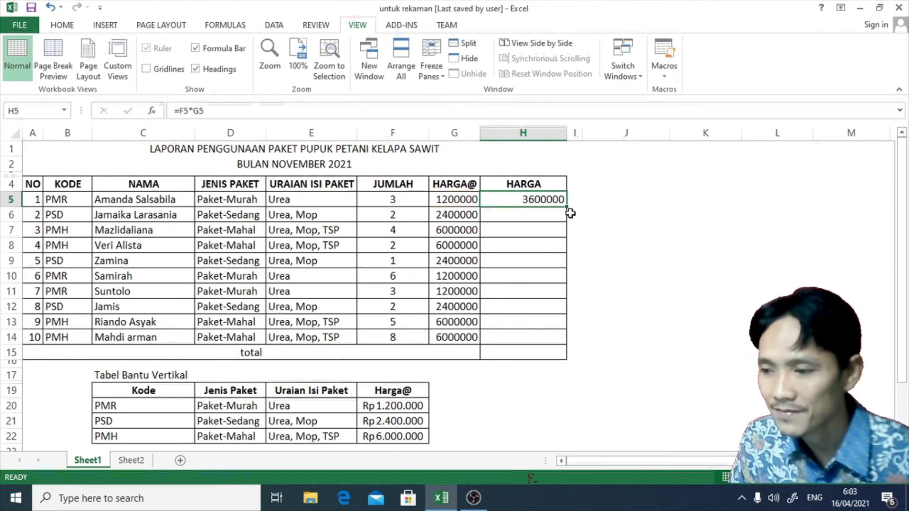
{"action": "left_click_drag", "start_coordinate": [568, 209], "coordinate": [571, 342]}
- Total the HARGA column in H15 with a SUM formula over H5:H14
{"action": "left_click", "coordinate": [505, 356]}
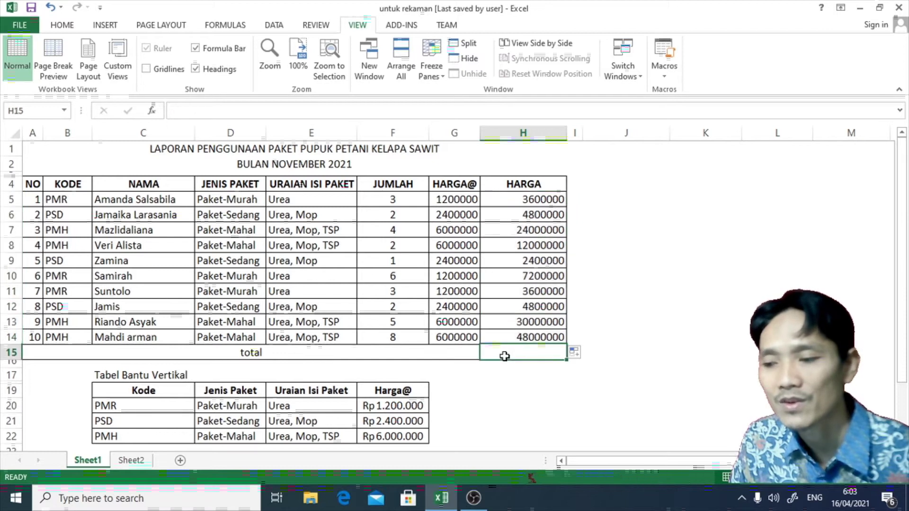
{"action": "type", "text": "=s"}
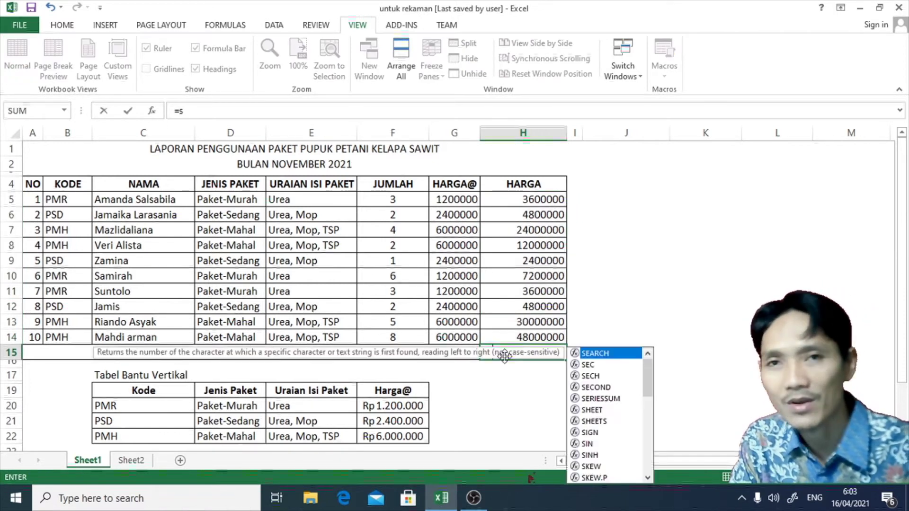
{"action": "type", "text": "um("}
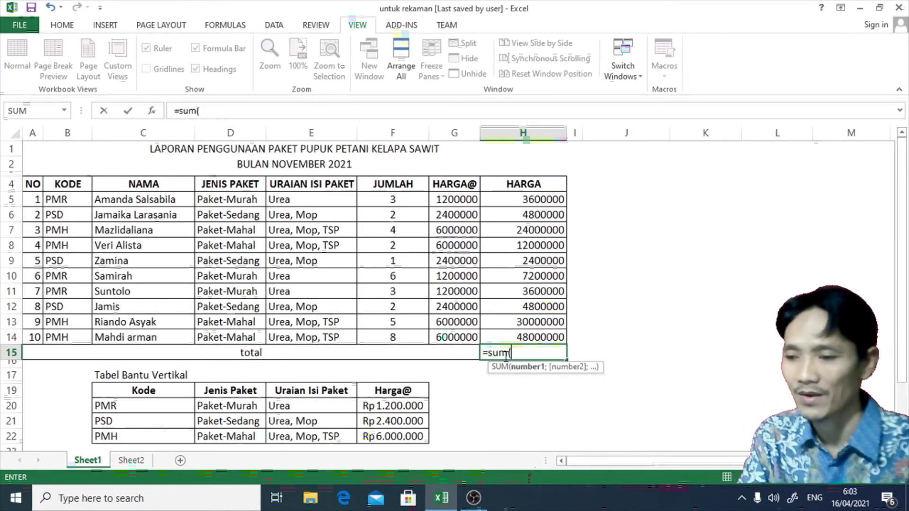
{"action": "left_click_drag", "start_coordinate": [497, 197], "coordinate": [511, 348]}
{"action": "type", "text": ")"}
{"action": "key", "text": "Return"}
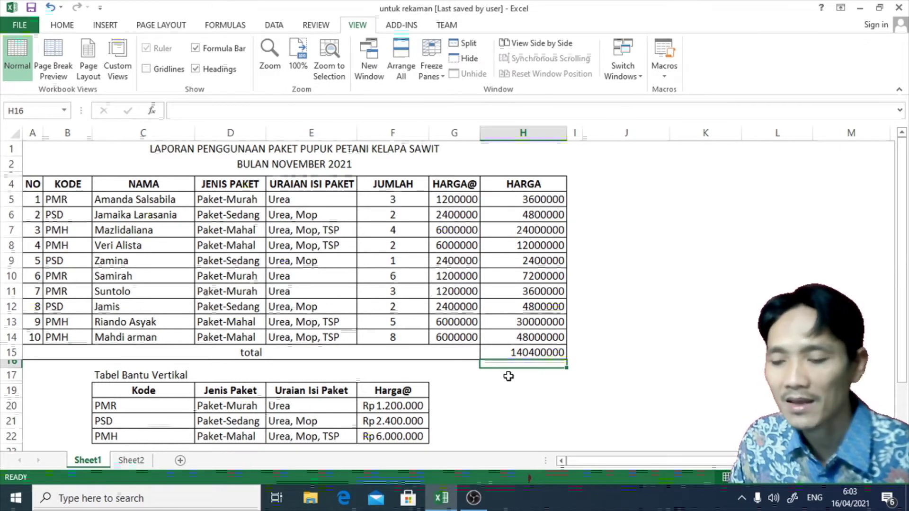
- Clear the VLOOKUP formulas from rows 5 to 14 of the URAIAN ISI PAKET, JENIS PAKET and HARGA@ columns
{"action": "left_click_drag", "start_coordinate": [518, 199], "coordinate": [518, 337]}
{"action": "left_click_drag", "start_coordinate": [312, 196], "coordinate": [312, 337]}
{"action": "key", "text": "Delete"}
{"action": "left_click_drag", "start_coordinate": [230, 199], "coordinate": [239, 337]}
{"action": "key", "text": "Delete"}
{"action": "left_click_drag", "start_coordinate": [460, 198], "coordinate": [453, 339]}
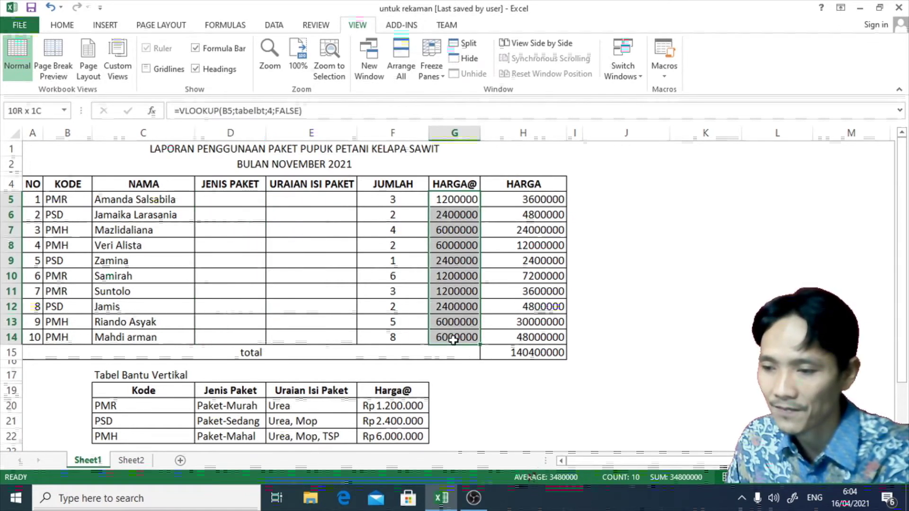
{"action": "key", "text": "Delete"}
- Move the blank cover rectangle from the horizontal helper table onto the vertical one, and name the range J5:M8 tabelhr
{"action": "left_click", "coordinate": [714, 245]}
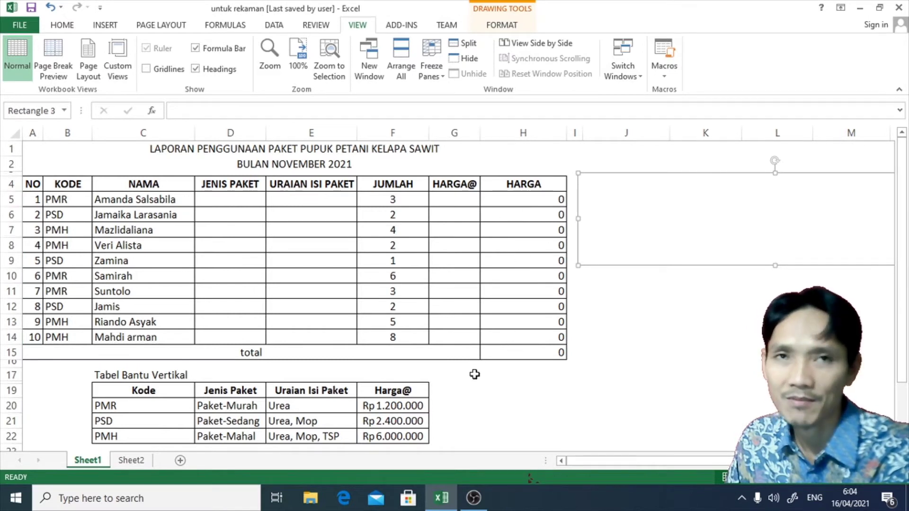
{"action": "left_click_drag", "start_coordinate": [652, 268], "coordinate": [175, 391]}
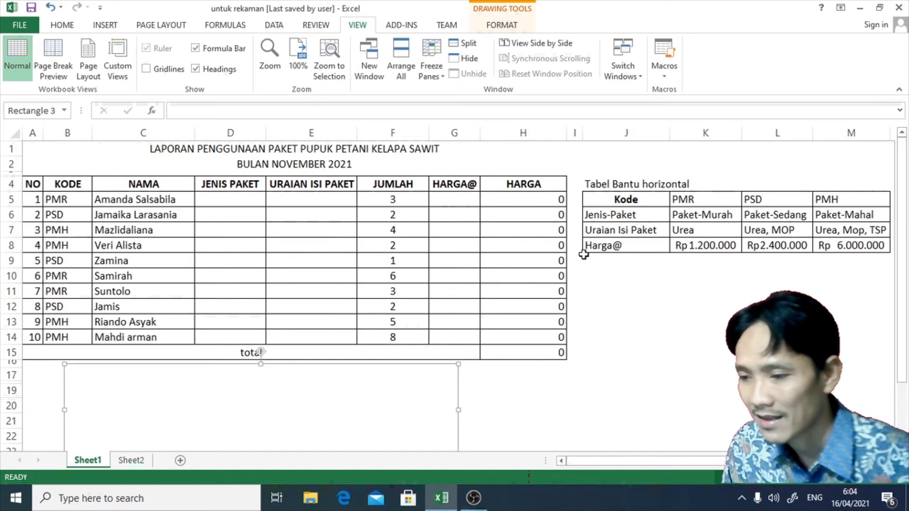
{"action": "left_click_drag", "start_coordinate": [595, 193], "coordinate": [885, 246]}
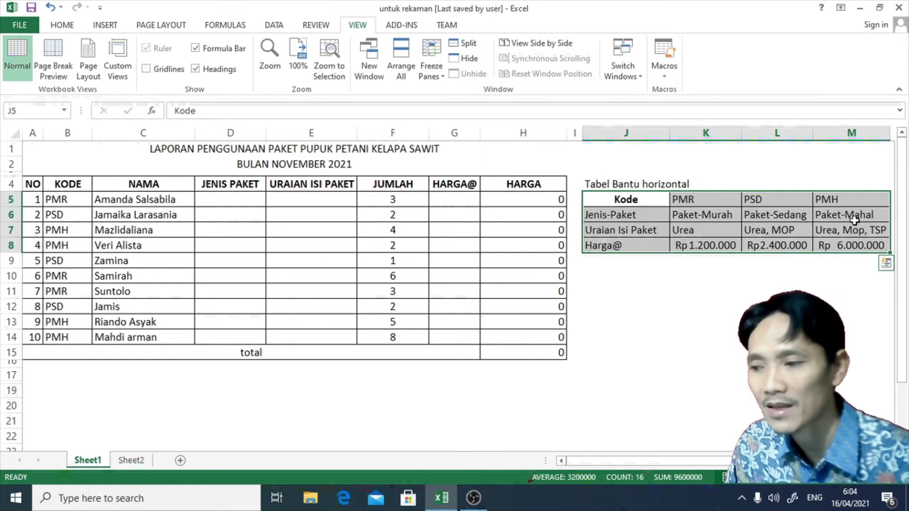
{"action": "left_click", "coordinate": [35, 108]}
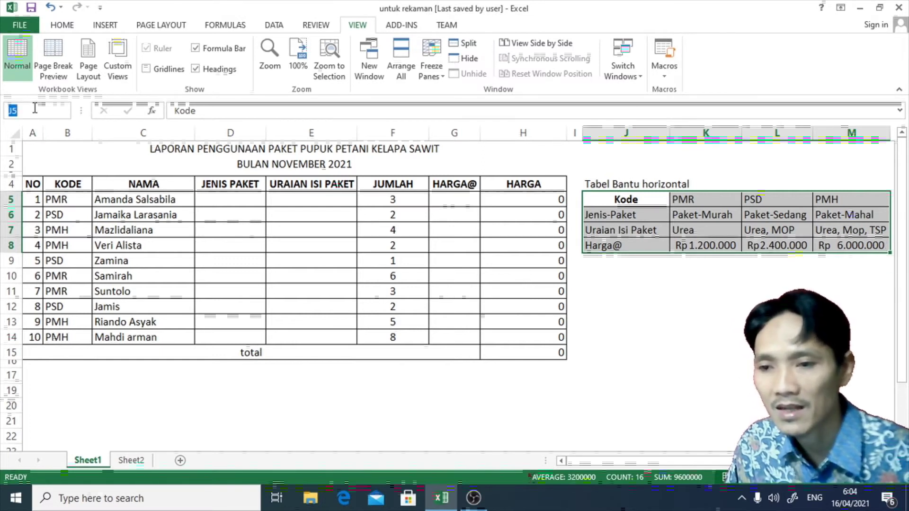
{"action": "type", "text": "tabel"}
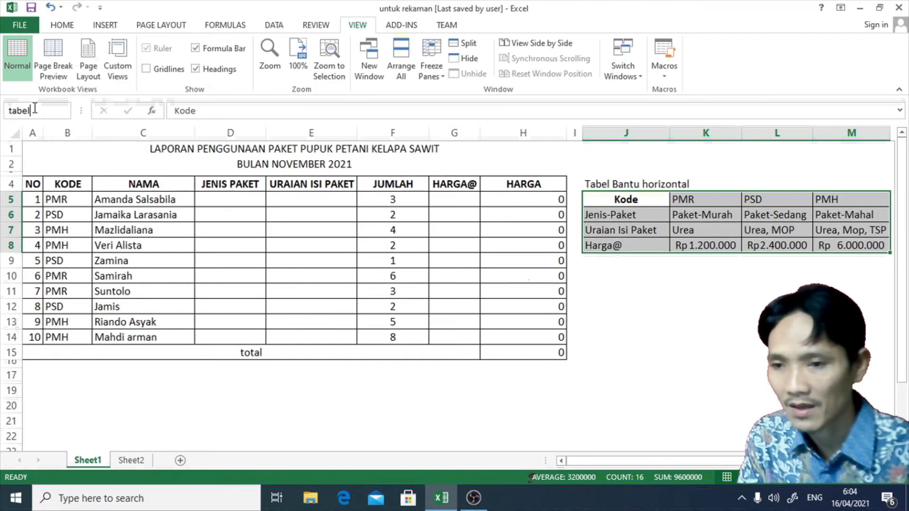
{"action": "type", "text": "hr"}
{"action": "key", "text": "Return"}
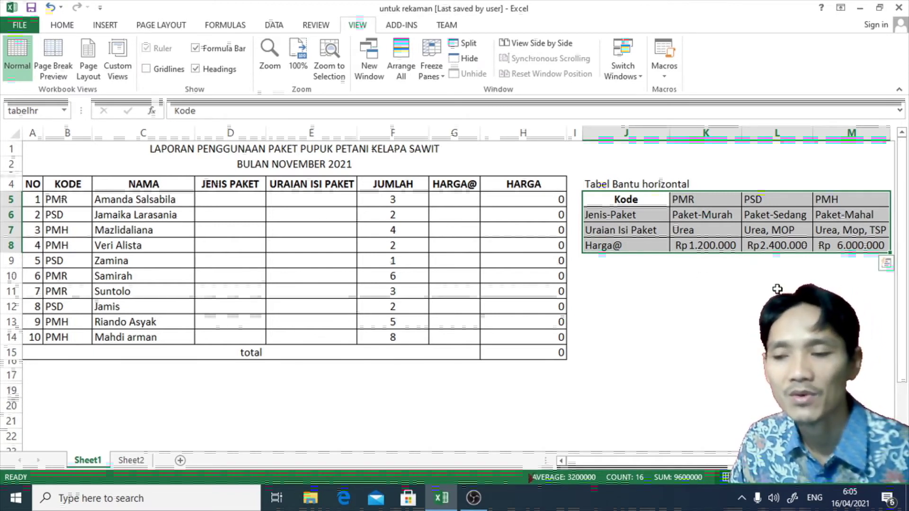
- Enter =HLOOKUP(B5;tabelhr;2;FALSE) in D5 under JENIS PAKET and fill it down to D14
{"action": "left_click", "coordinate": [233, 199]}
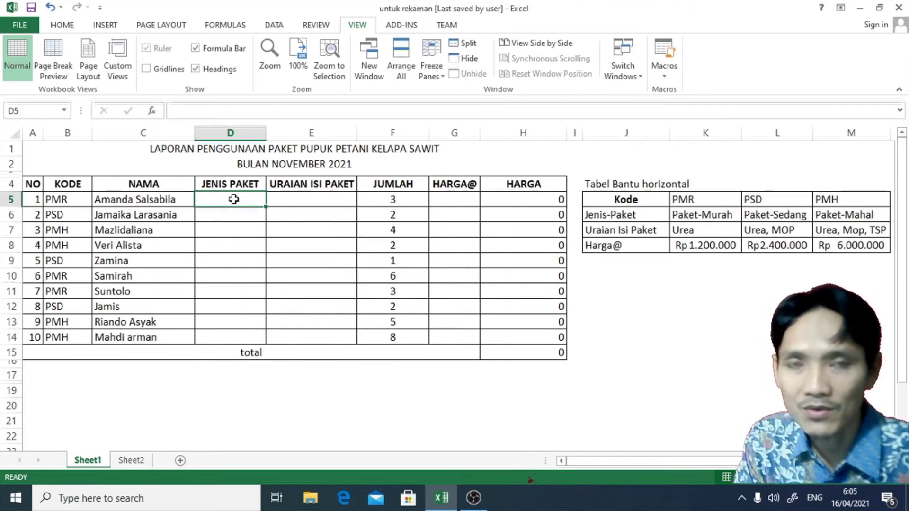
{"action": "type", "text": "="}
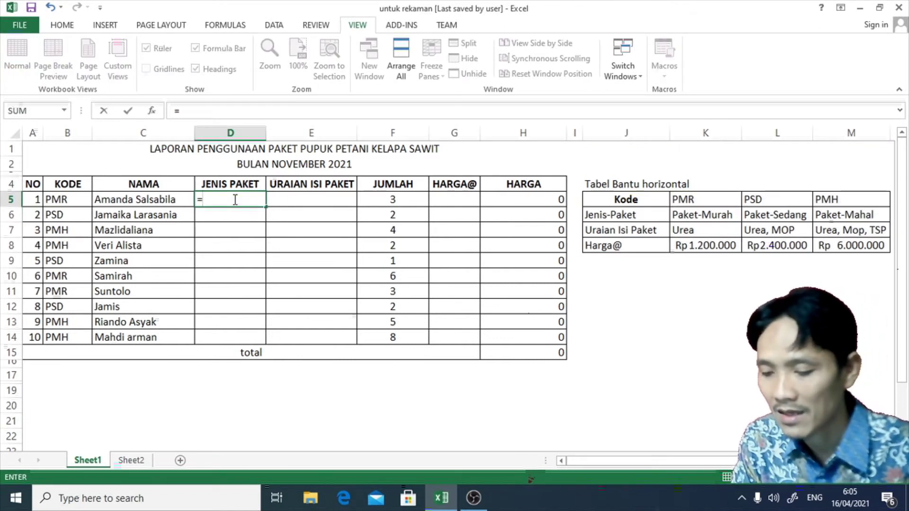
{"action": "type", "text": "hlook"}
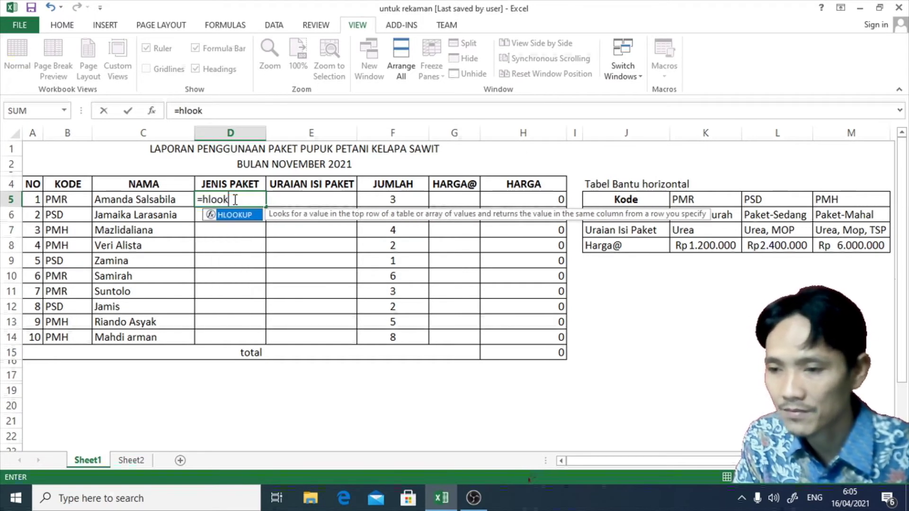
{"action": "type", "text": "up("}
{"action": "key", "text": "BackSpace"}
{"action": "type", "text": "("}
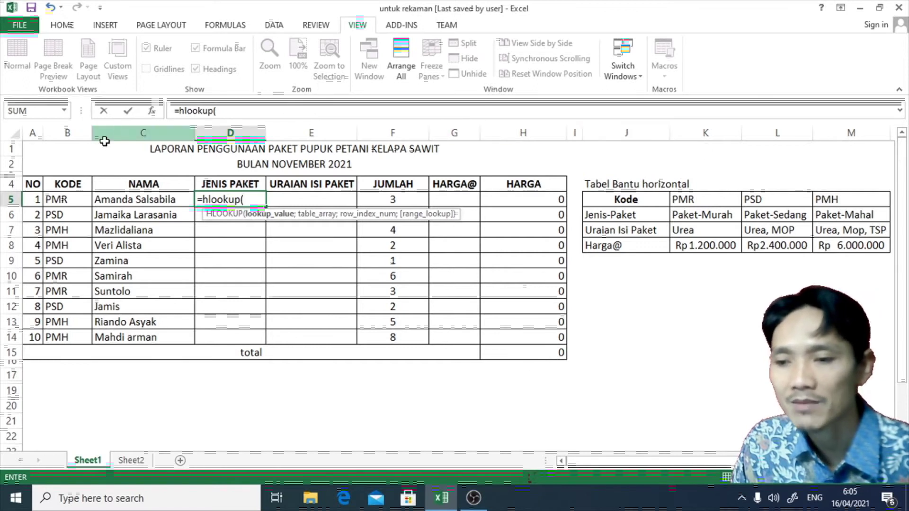
{"action": "left_click", "coordinate": [53, 199]}
{"action": "type", "text": ";"}
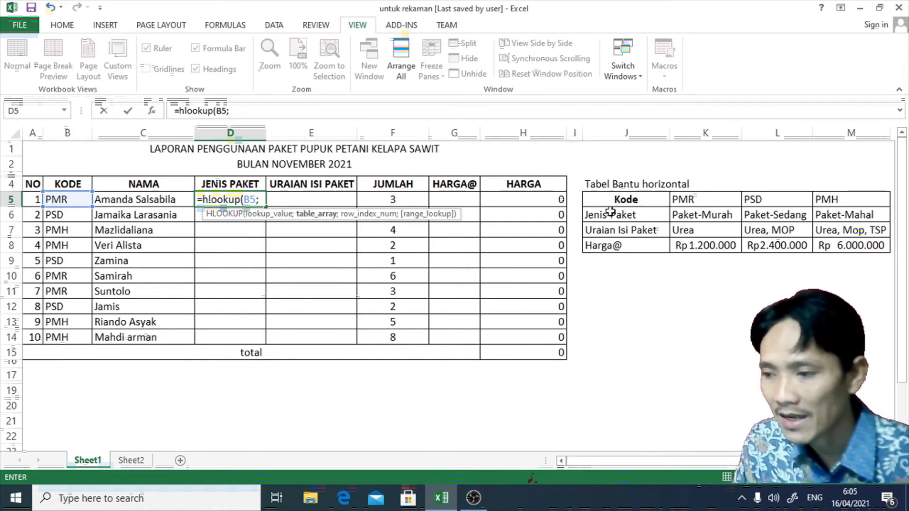
{"action": "left_click_drag", "start_coordinate": [610, 202], "coordinate": [845, 250]}
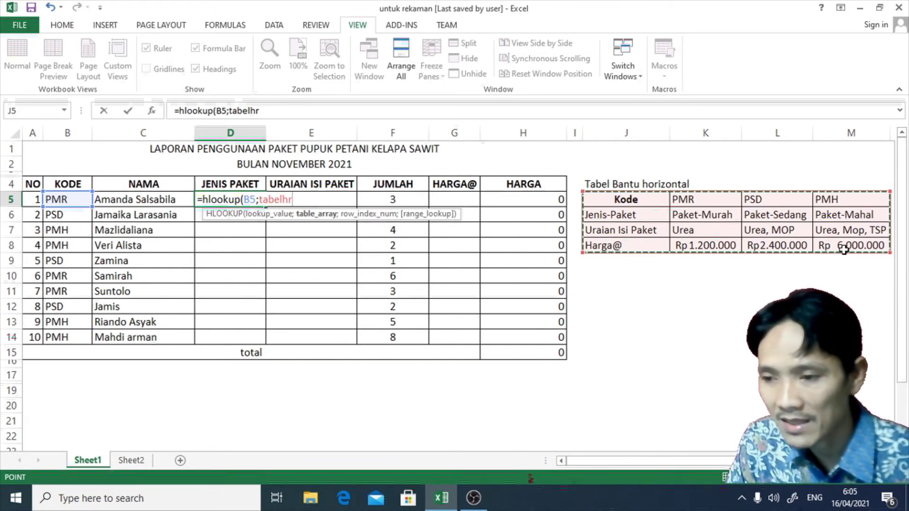
{"action": "type", "text": ";"}
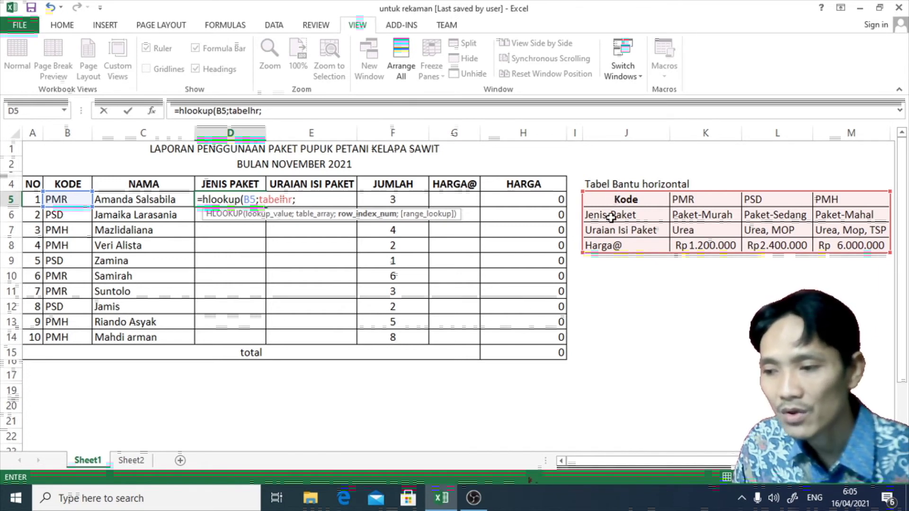
{"action": "type", "text": "2"}
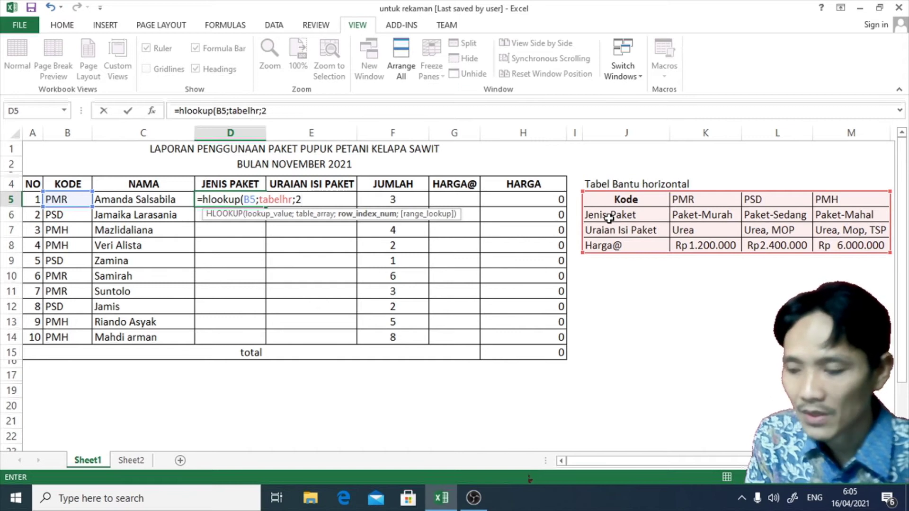
{"action": "type", "text": ";"}
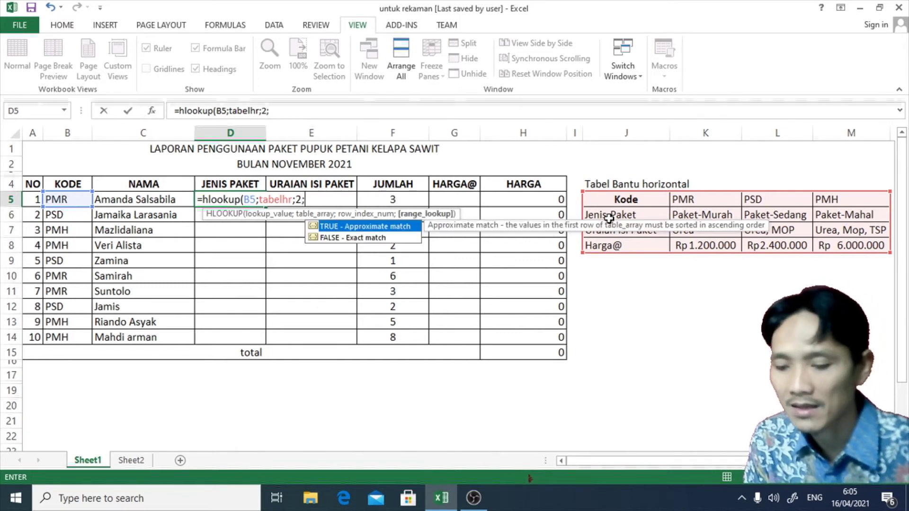
{"action": "type", "text": "false)"}
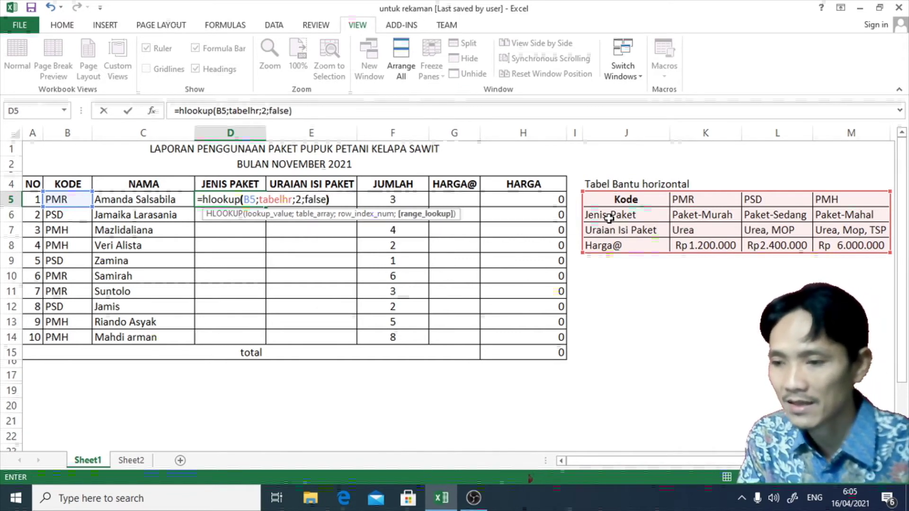
{"action": "key", "text": "Return"}
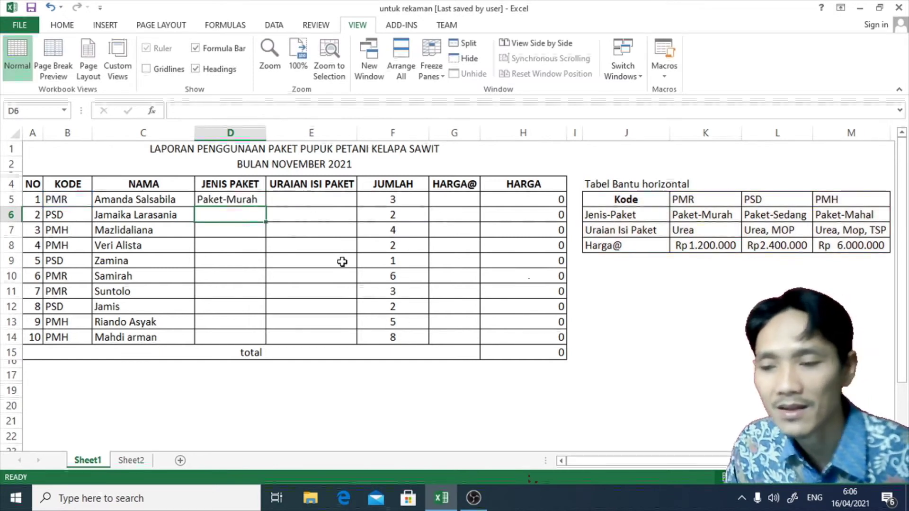
{"action": "left_click", "coordinate": [247, 199]}
{"action": "left_click_drag", "start_coordinate": [267, 210], "coordinate": [245, 344]}
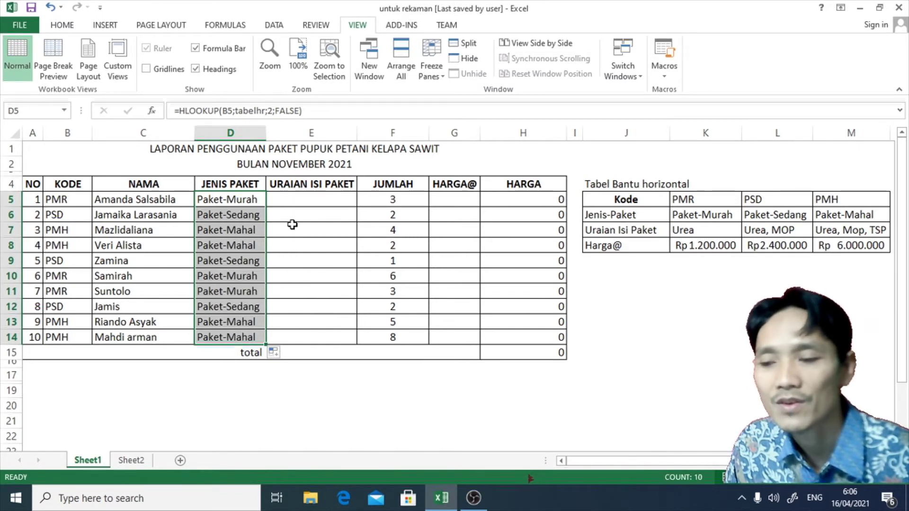
- Copy the HLOOKUP formula text from D5 and paste it unchanged into E5 under URAIAN ISI PAKET
{"action": "left_click", "coordinate": [292, 200]}
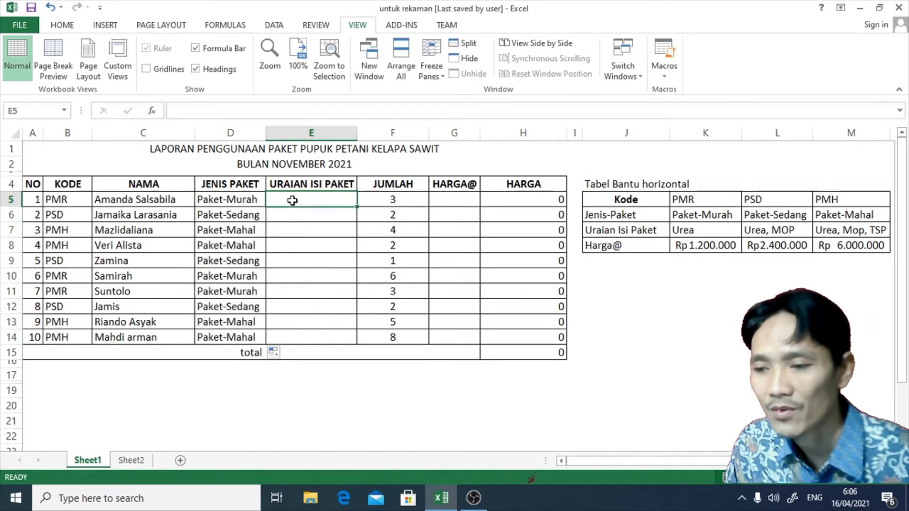
{"action": "left_click", "coordinate": [250, 200]}
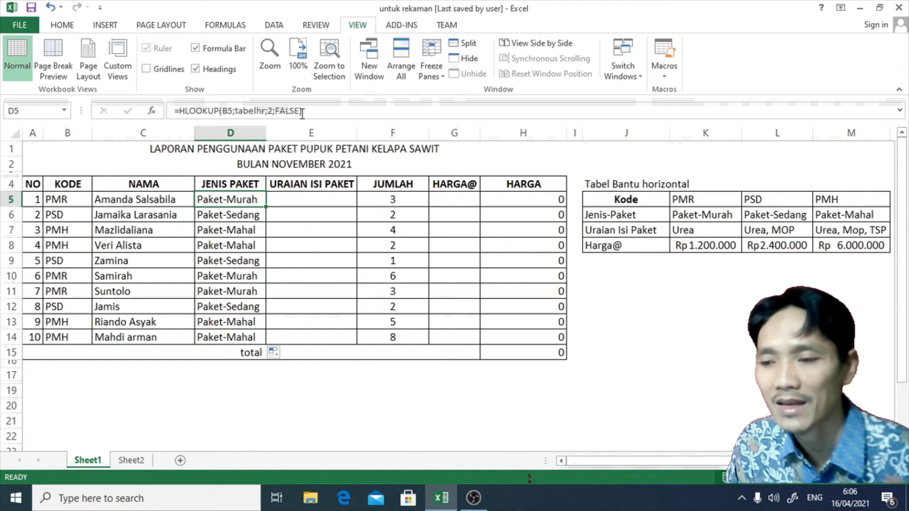
{"action": "left_click_drag", "start_coordinate": [307, 110], "coordinate": [168, 110]}
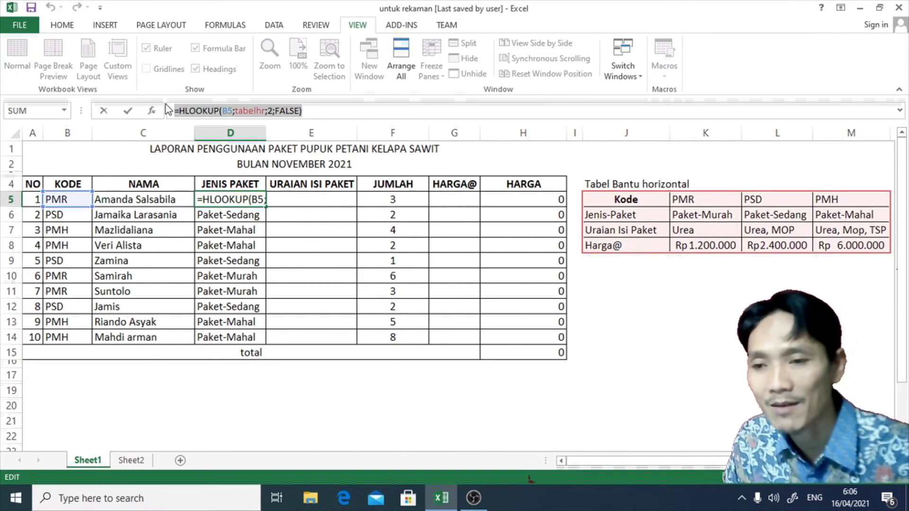
{"action": "left_click", "coordinate": [57, 25]}
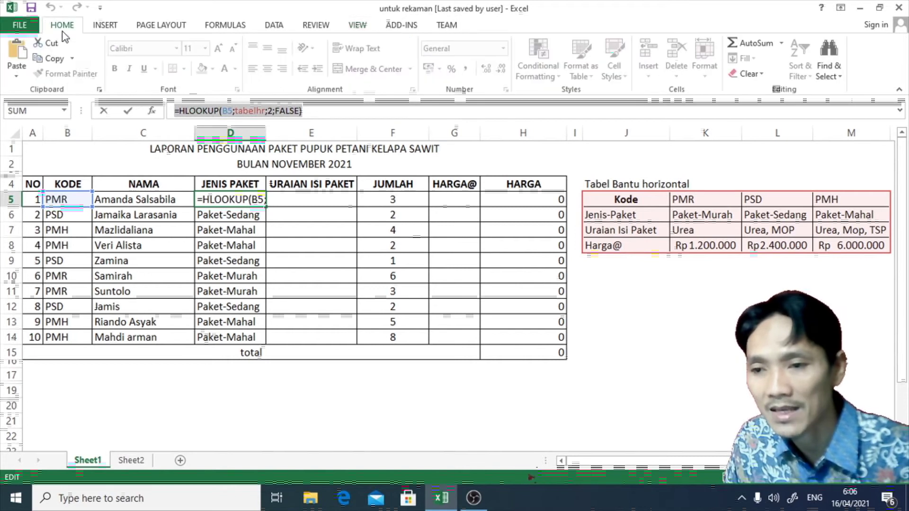
{"action": "left_click", "coordinate": [49, 62]}
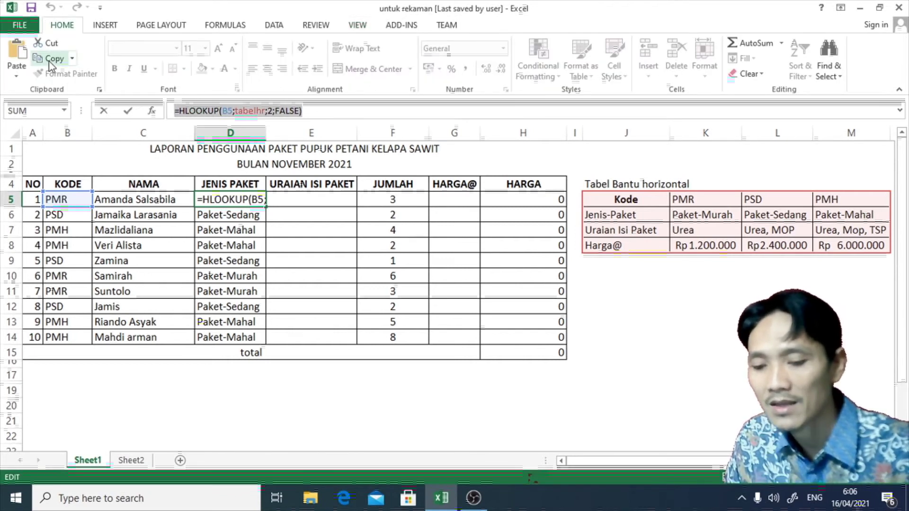
{"action": "key", "text": "Escape"}
{"action": "left_click", "coordinate": [288, 201]}
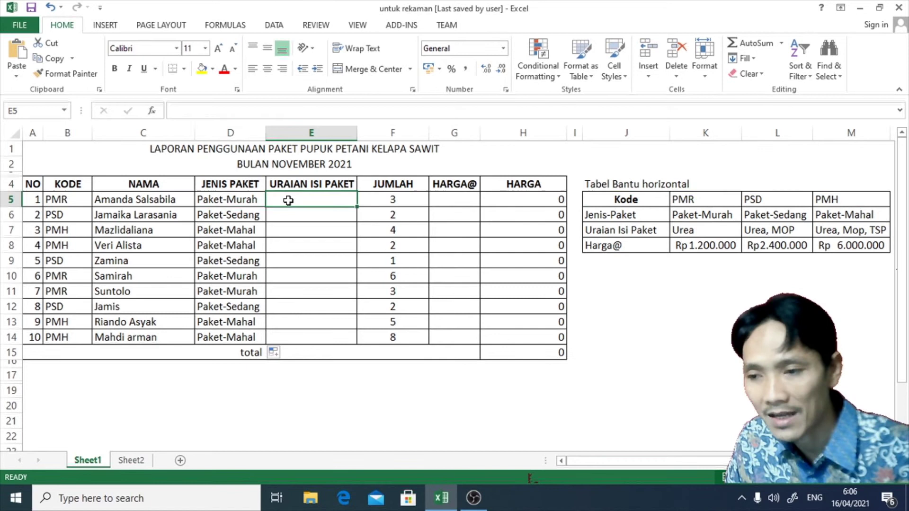
{"action": "key", "text": "ctrl+v"}
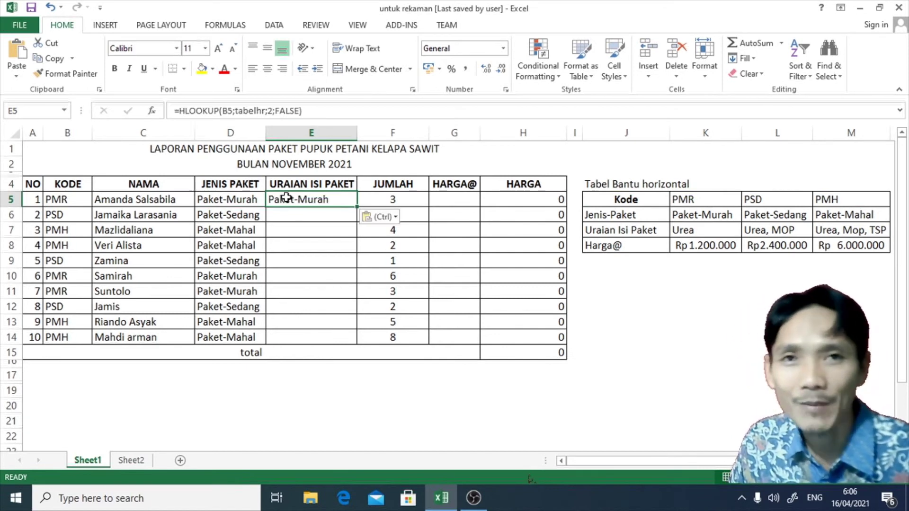
- Change the row index in E5's HLOOKUP formula to 3 and fill the formula down to E14
{"action": "left_click", "coordinate": [272, 110]}
{"action": "key", "text": "BackSpace"}
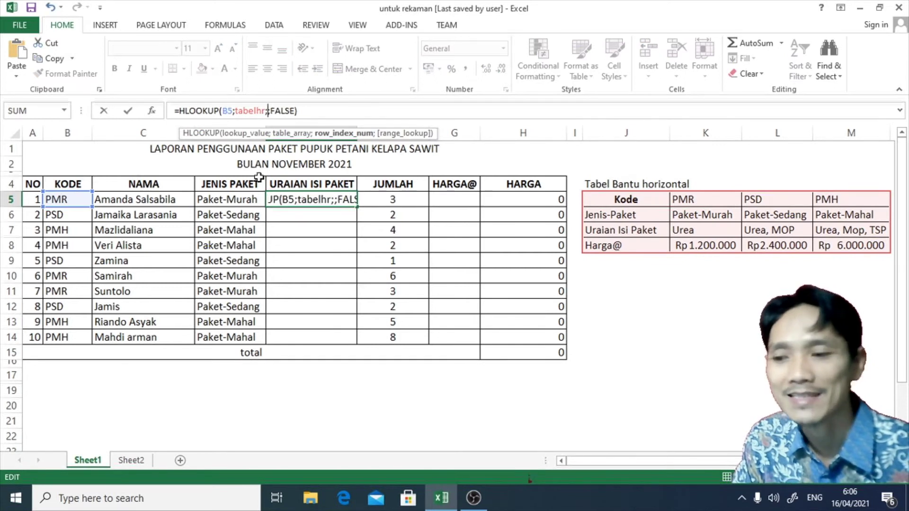
{"action": "type", "text": "3"}
{"action": "key", "text": "Return"}
{"action": "left_click", "coordinate": [330, 202]}
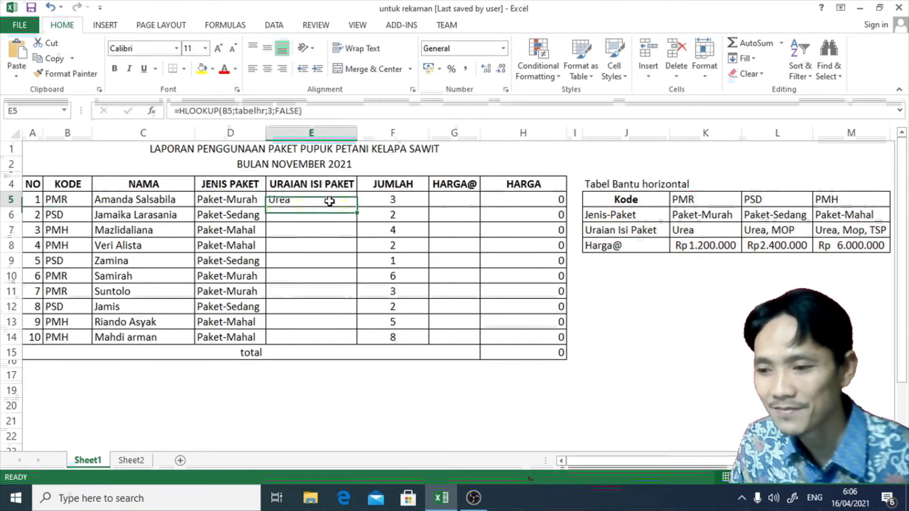
{"action": "left_click_drag", "start_coordinate": [357, 213], "coordinate": [344, 352]}
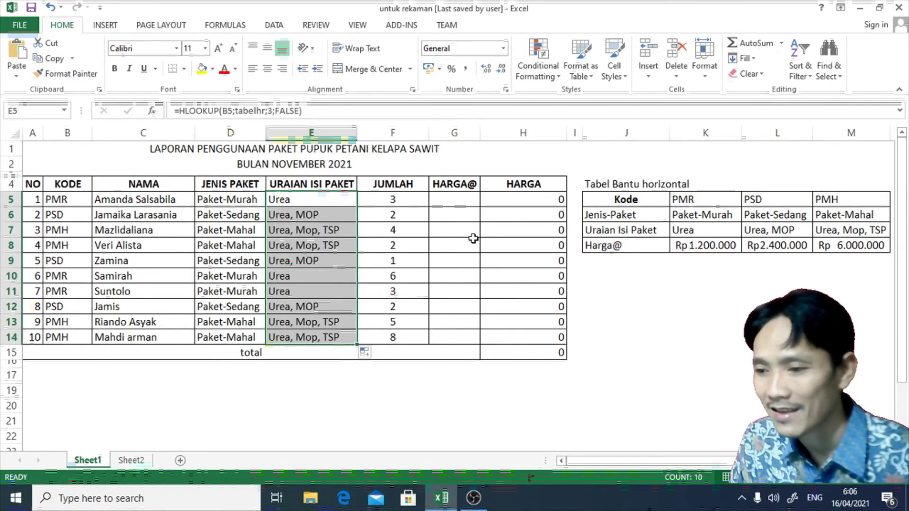
- Paste the copied HLOOKUP formula into G5 under HARGA@, set its row index to 4, and fill it down to G14
{"action": "left_click", "coordinate": [468, 200]}
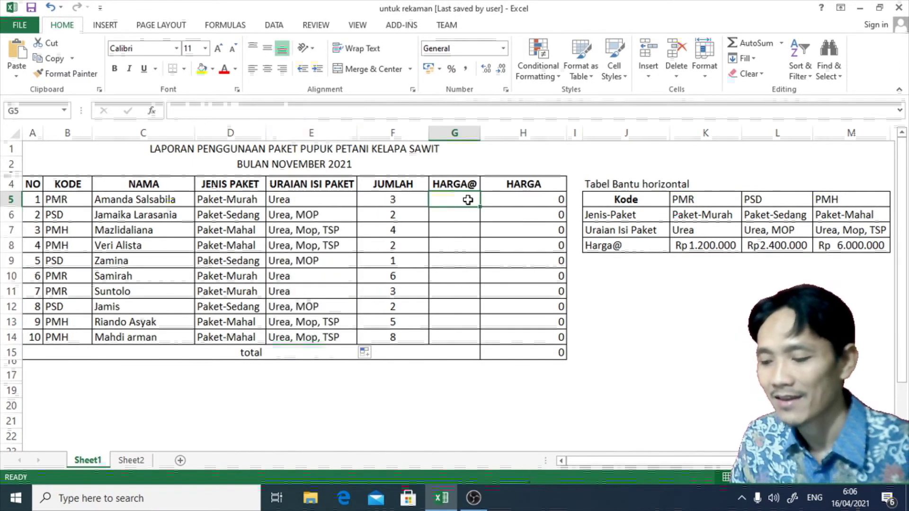
{"action": "key", "text": "ctrl+v"}
{"action": "left_click", "coordinate": [275, 111]}
{"action": "key", "text": "BackSpace"}
{"action": "type", "text": "4"}
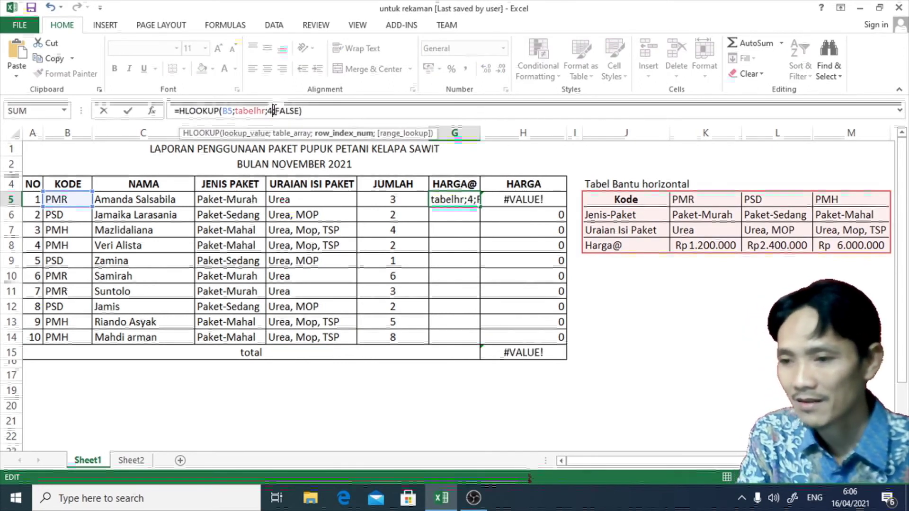
{"action": "key", "text": "Return"}
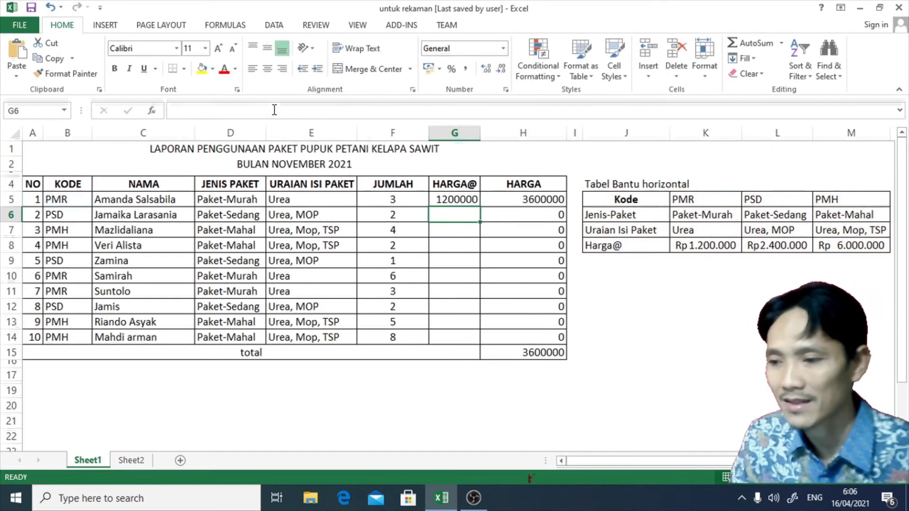
{"action": "left_click", "coordinate": [471, 199]}
{"action": "left_click_drag", "start_coordinate": [480, 207], "coordinate": [475, 345]}
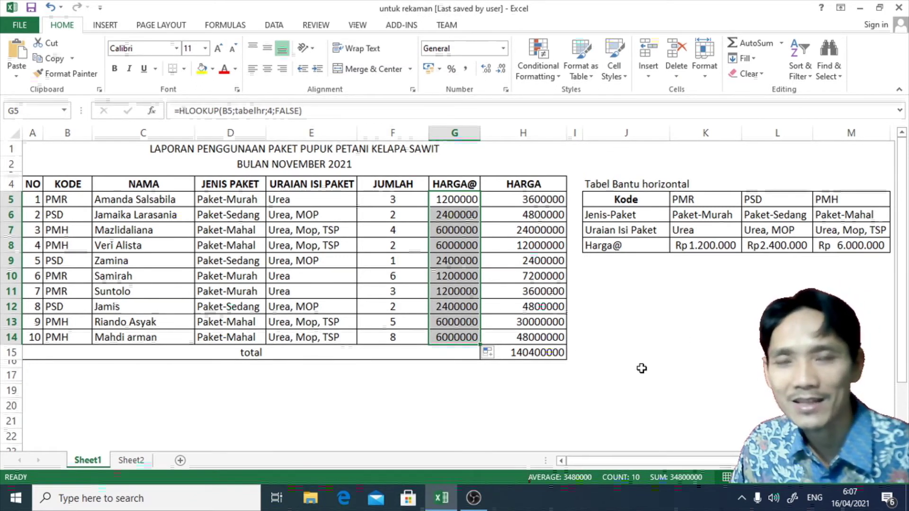
- Delete the blank cover rectangle over the vertical helper table below the report
{"action": "left_click", "coordinate": [314, 419]}
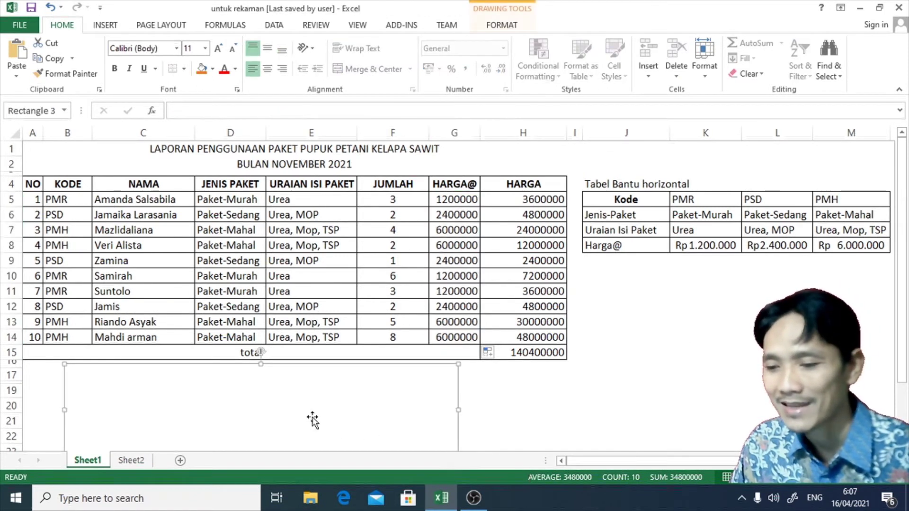
{"action": "key", "text": "Delete"}
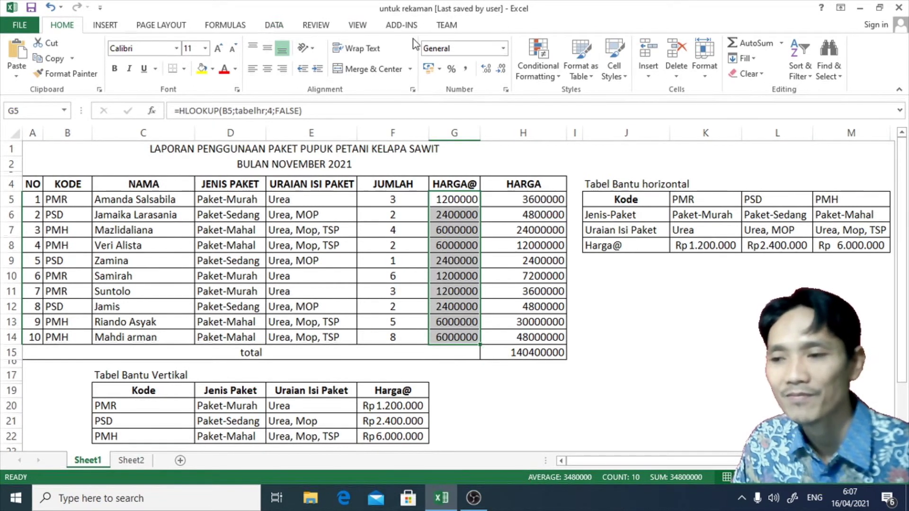
- Turn the gridlines display of Sheet1 on and back off
{"action": "left_click", "coordinate": [365, 25]}
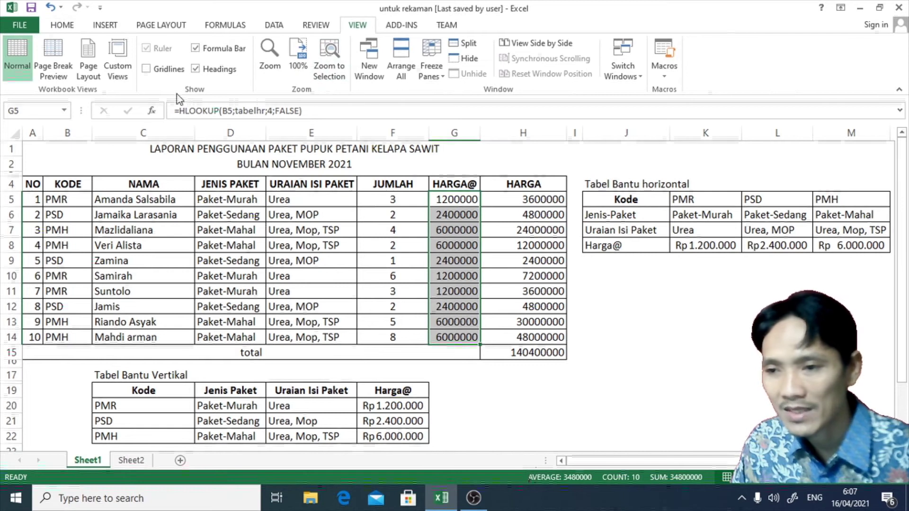
{"action": "left_click", "coordinate": [145, 69]}
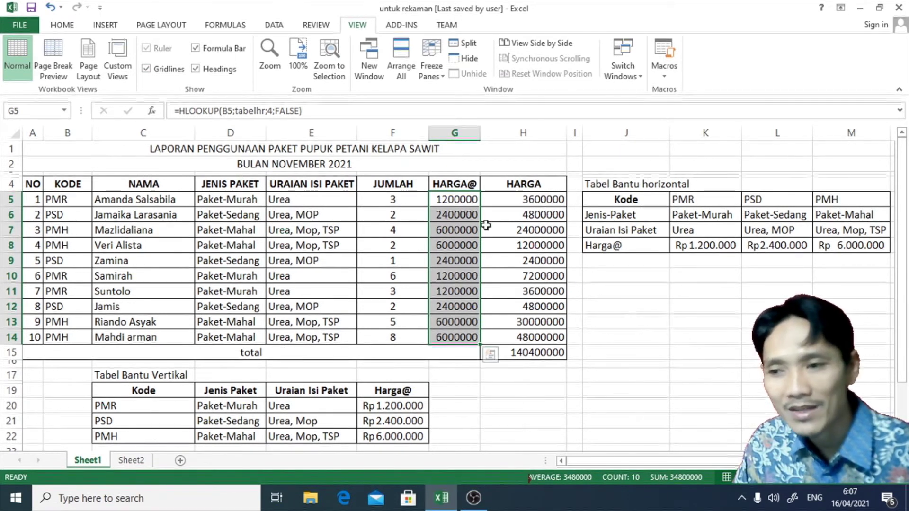
{"action": "left_click", "coordinate": [151, 71]}
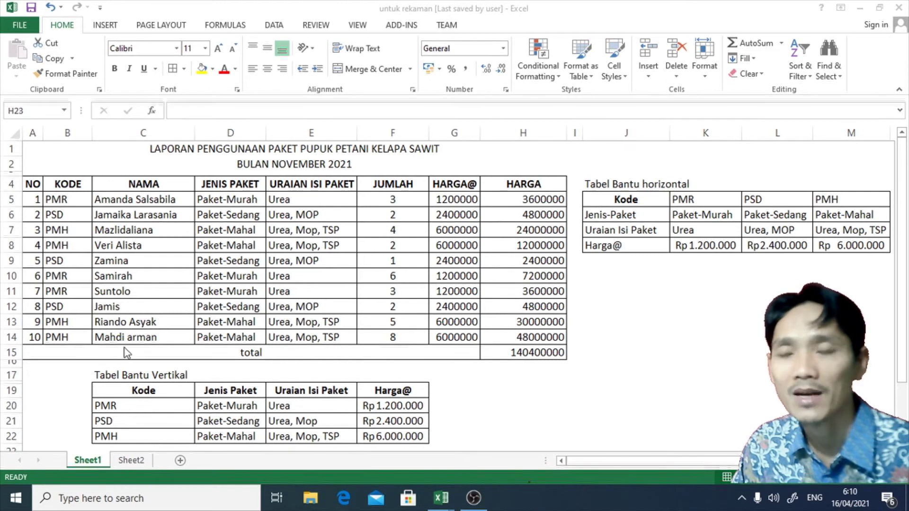
- On Sheet2, insert a recommended Clustered Column chart from B5:G15 and place it beside the census table, starting around column I
{"action": "left_click", "coordinate": [135, 460]}
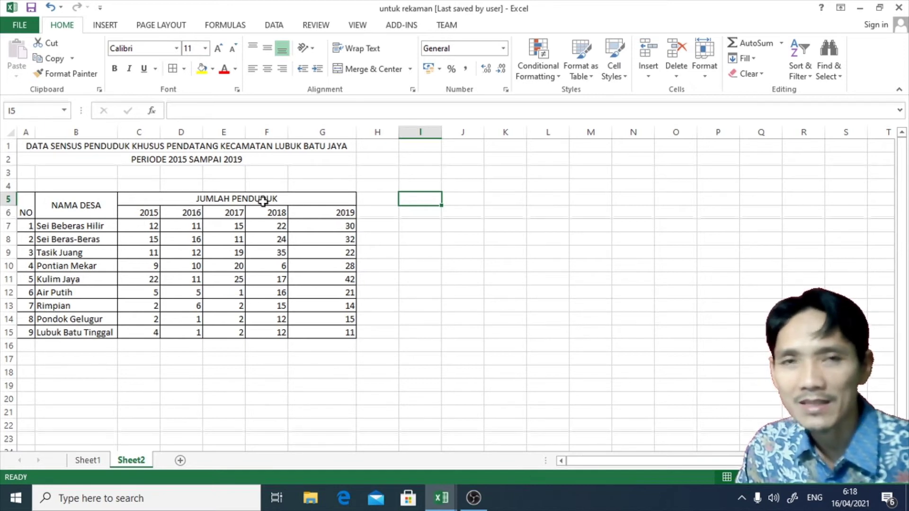
{"action": "left_click_drag", "start_coordinate": [27, 200], "coordinate": [156, 239]}
{"action": "left_click_drag", "start_coordinate": [68, 208], "coordinate": [309, 340]}
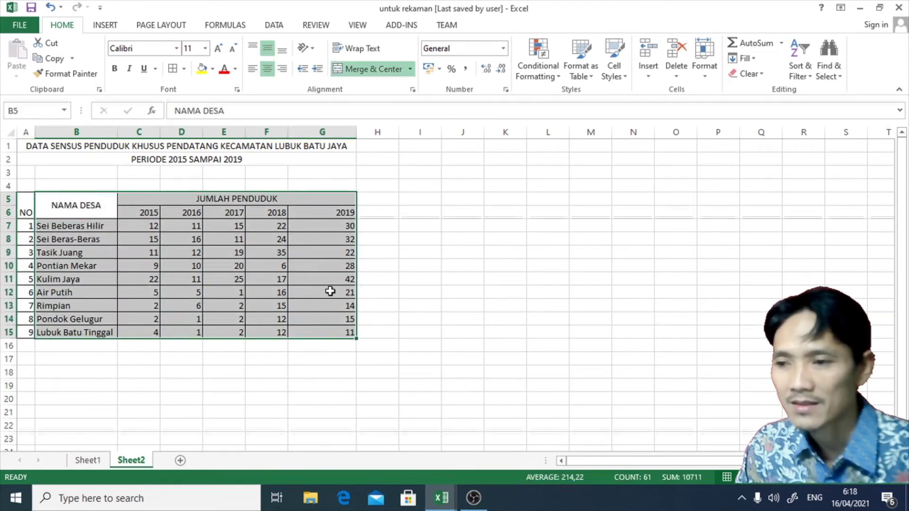
{"action": "left_click", "coordinate": [107, 25]}
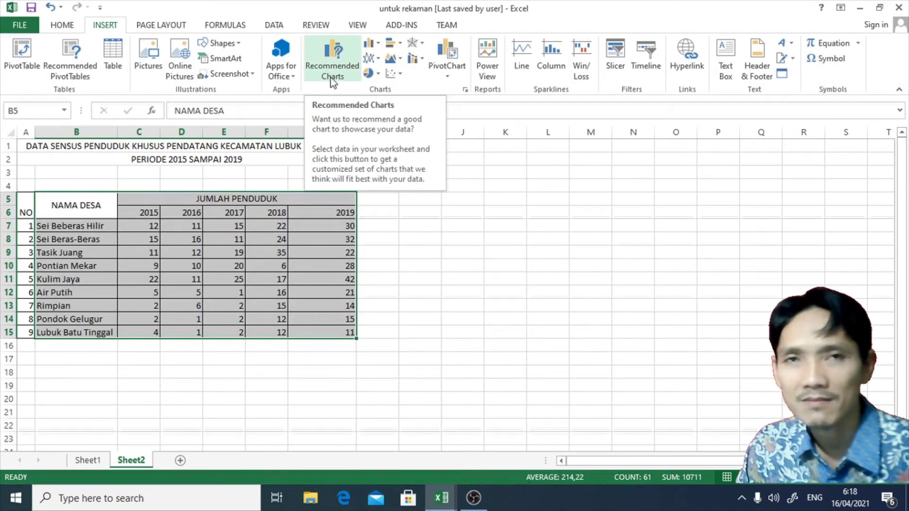
{"action": "left_click", "coordinate": [331, 53]}
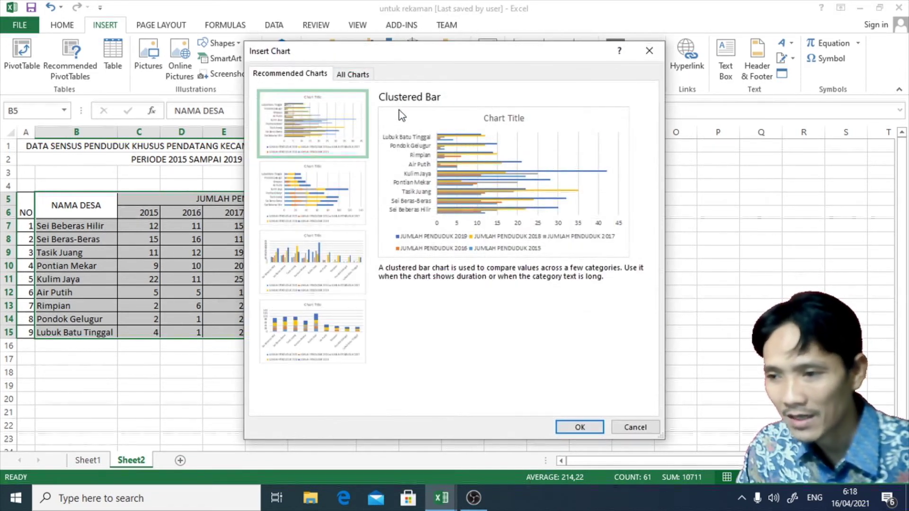
{"action": "left_click", "coordinate": [303, 199]}
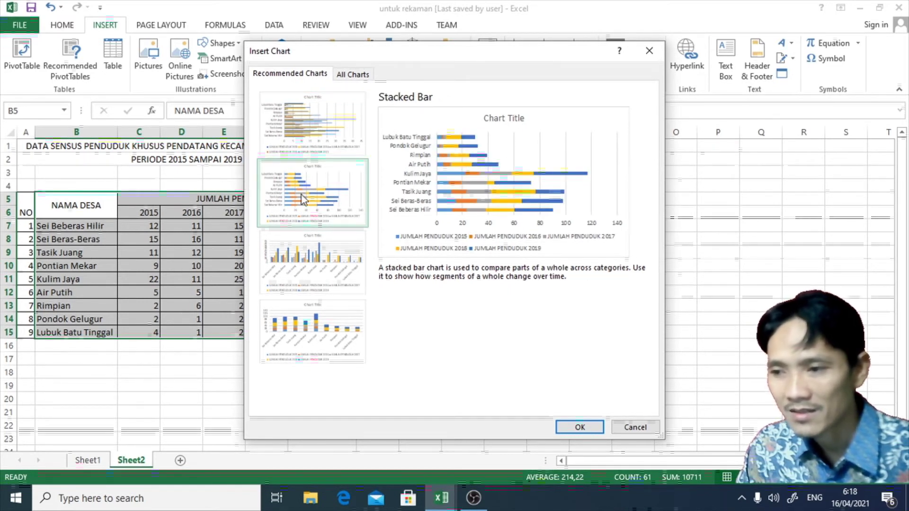
{"action": "left_click", "coordinate": [298, 258]}
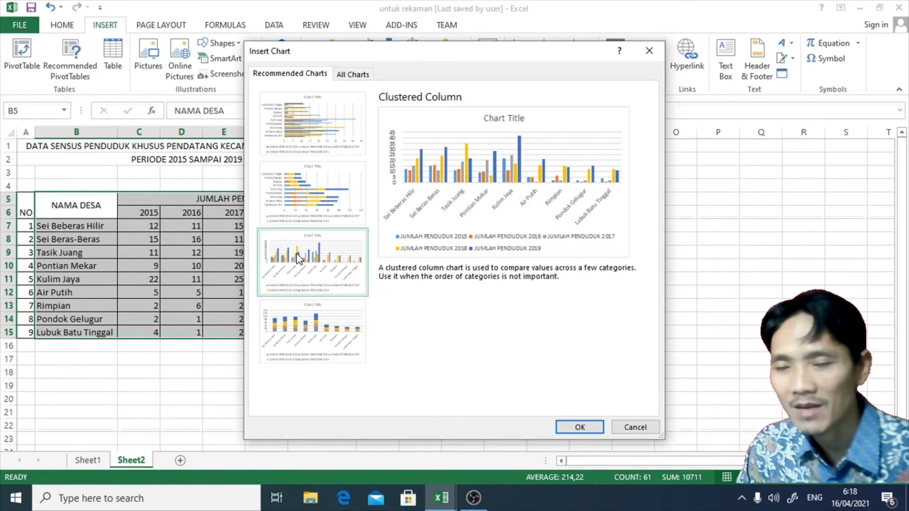
{"action": "left_click", "coordinate": [297, 327]}
{"action": "left_click", "coordinate": [300, 249]}
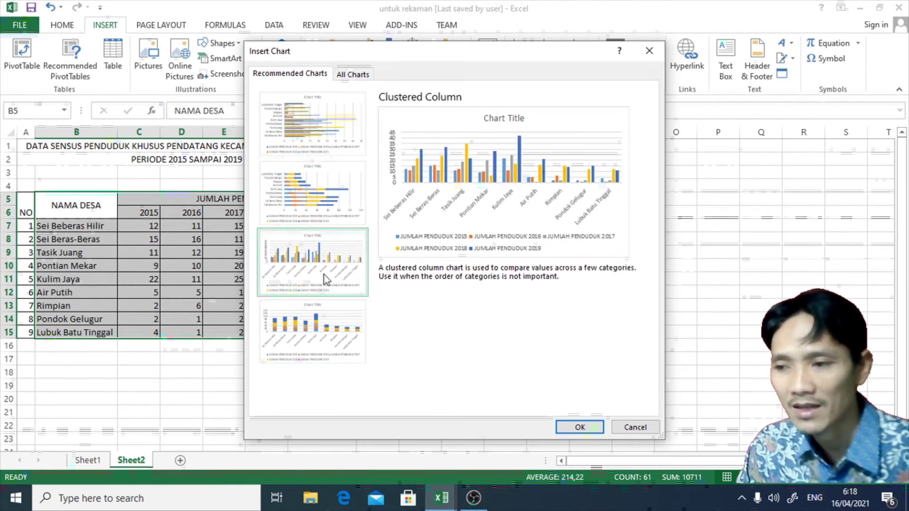
{"action": "left_click", "coordinate": [580, 427]}
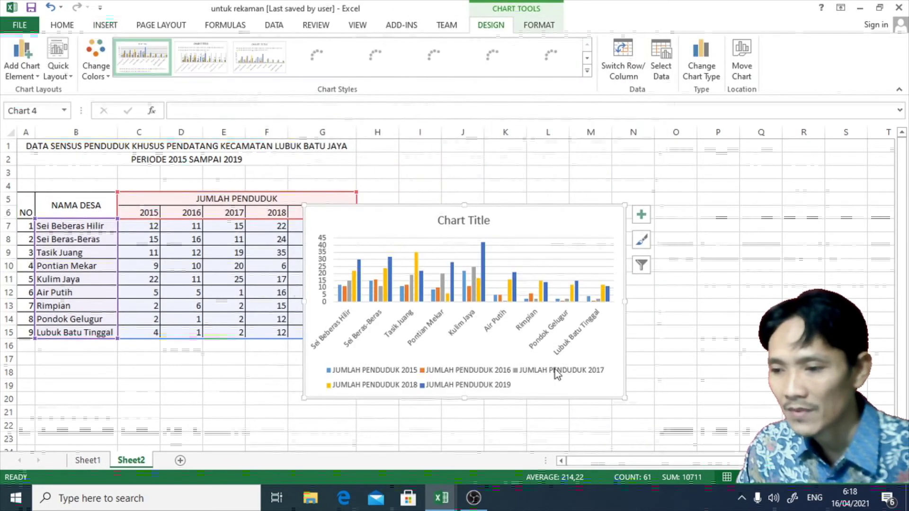
{"action": "left_click_drag", "start_coordinate": [553, 221], "coordinate": [651, 170]}
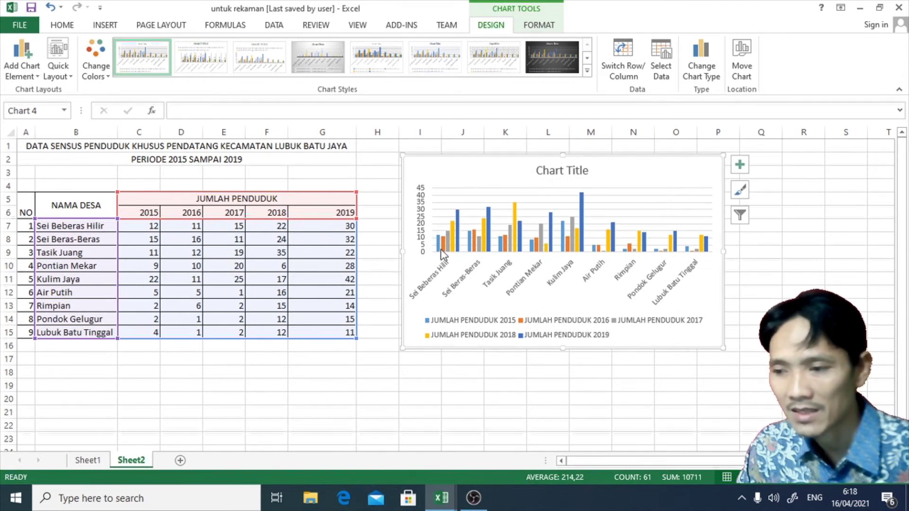
- Replace the chart's placeholder title with DATA SENSUS PENDUDUK
{"action": "left_click", "coordinate": [548, 172]}
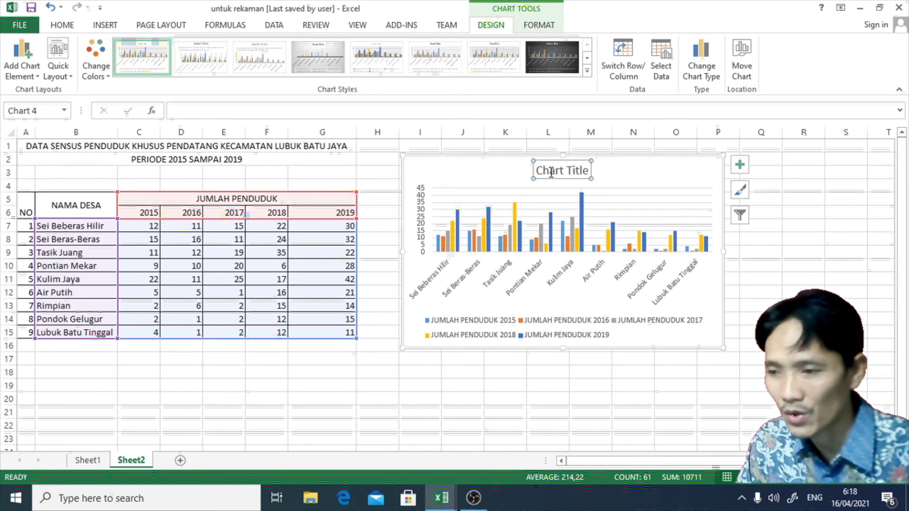
{"action": "left_click_drag", "start_coordinate": [590, 171], "coordinate": [526, 170]}
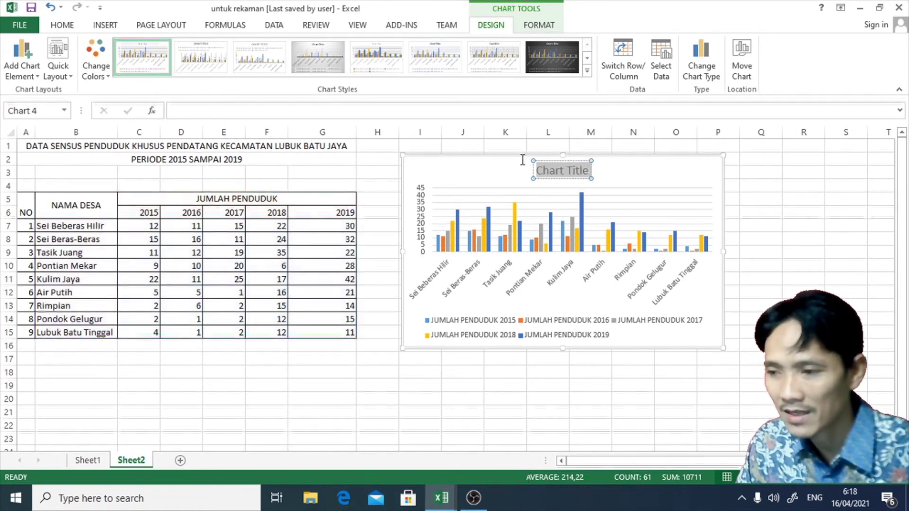
{"action": "type", "text": "DATA"}
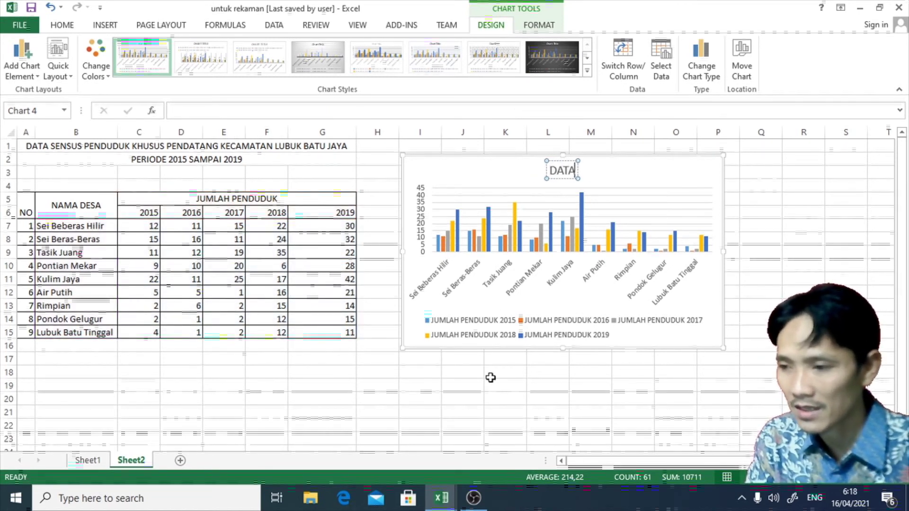
{"action": "type", "text": " SENSUS"}
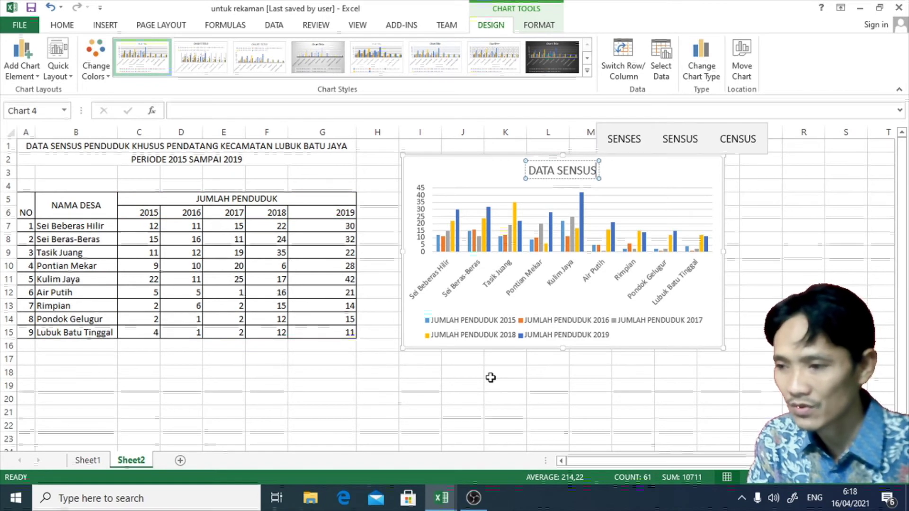
{"action": "type", "text": " PENDU"}
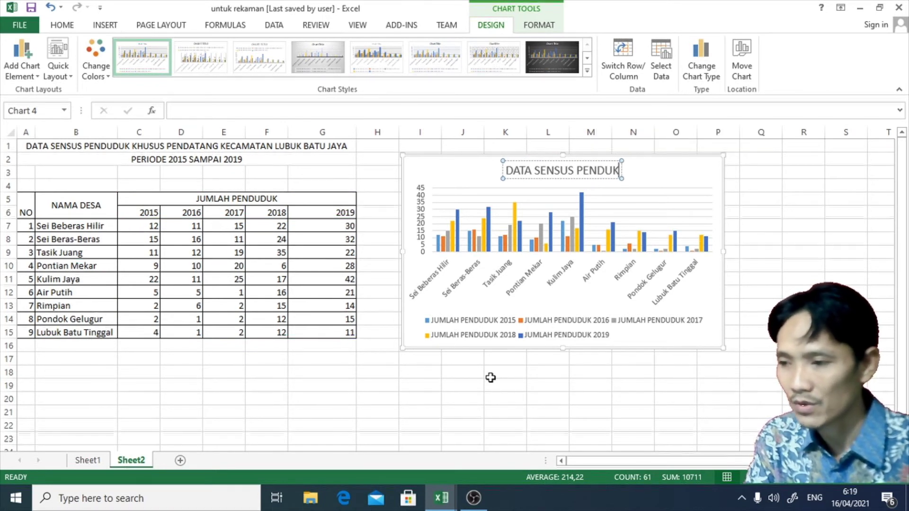
{"action": "type", "text": "DUK"}
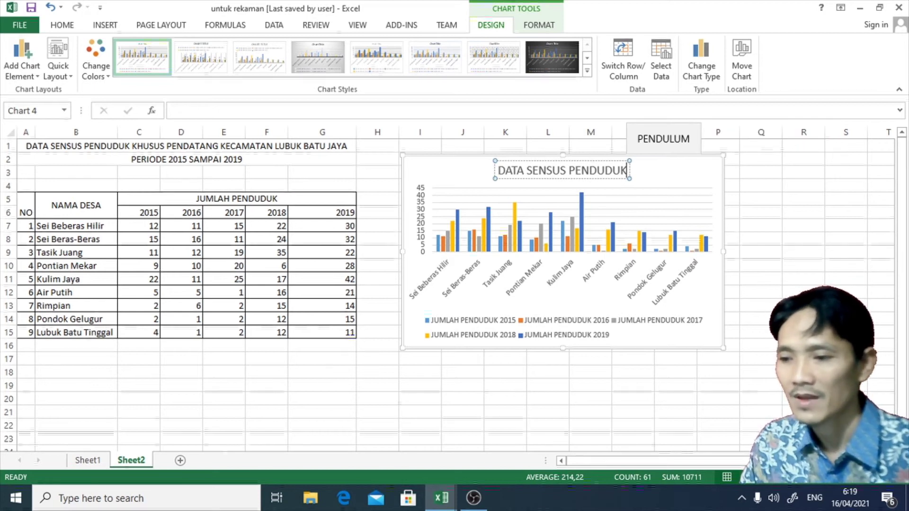
{"action": "left_click", "coordinate": [804, 412]}
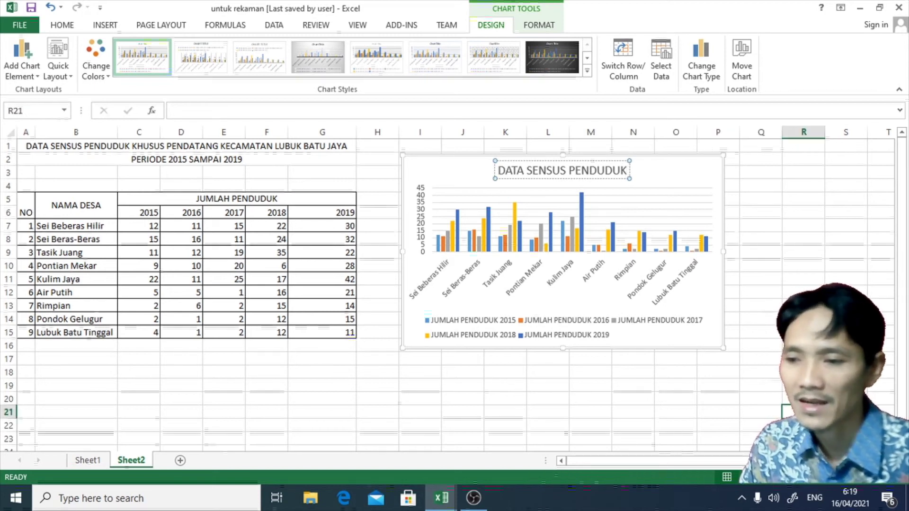
- Insert a blank 2-D line chart with markers and move it over the column chart, clear of the census table
{"action": "left_click", "coordinate": [696, 349]}
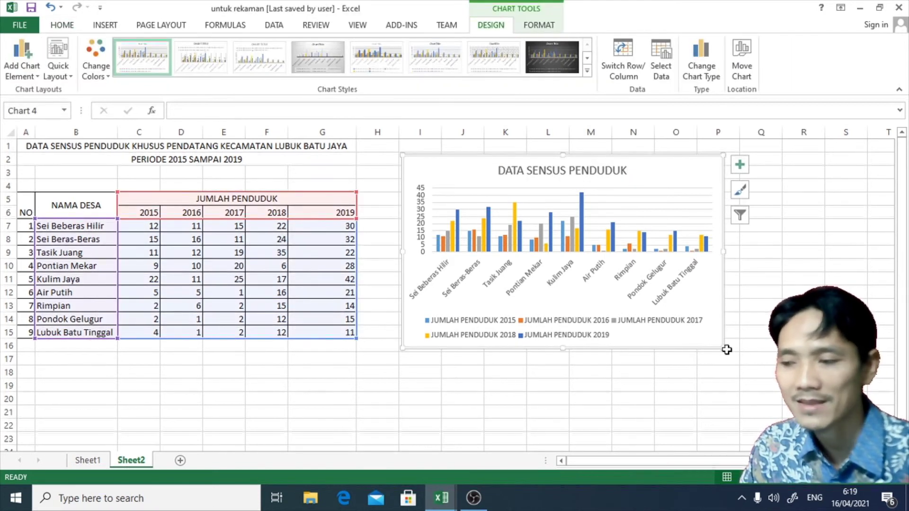
{"action": "left_click", "coordinate": [775, 292]}
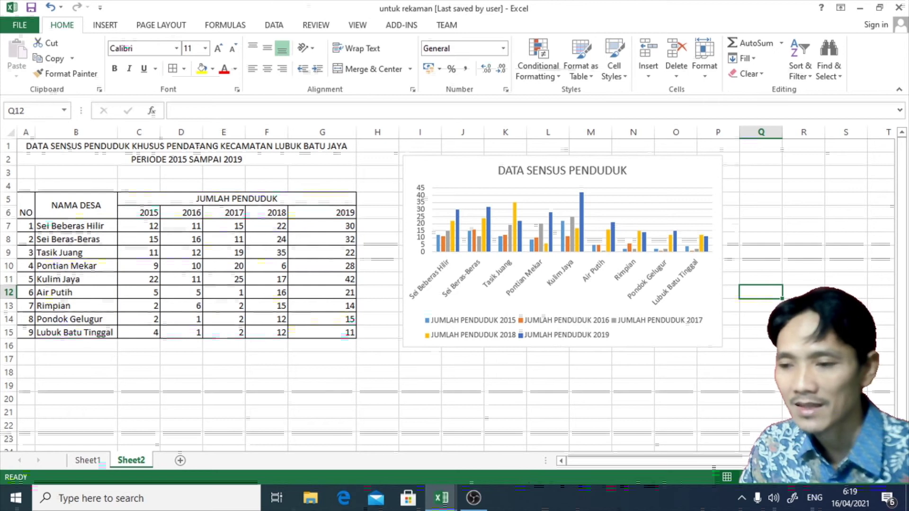
{"action": "left_click", "coordinate": [113, 32]}
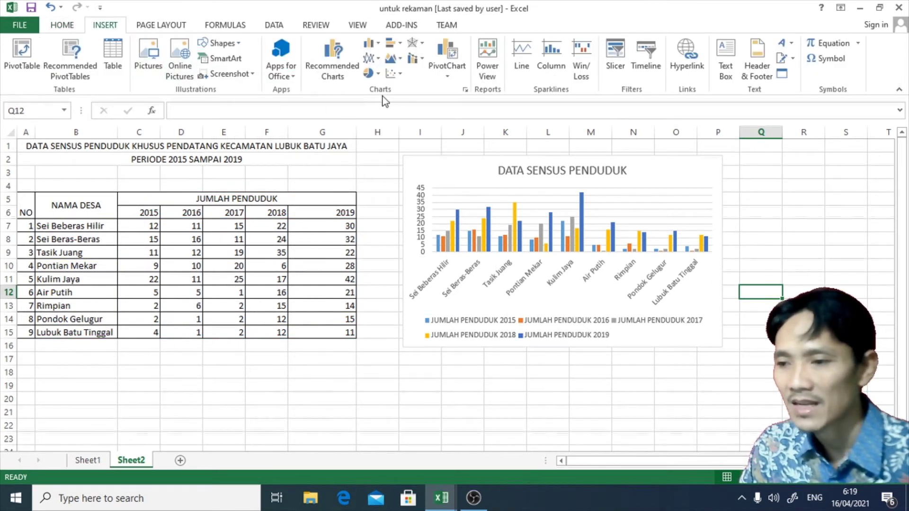
{"action": "left_click", "coordinate": [369, 58]}
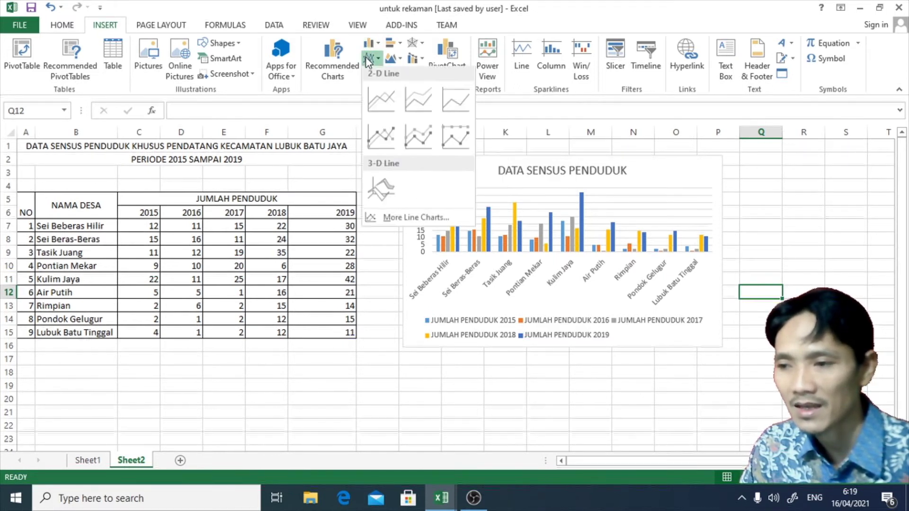
{"action": "left_click", "coordinate": [387, 135]}
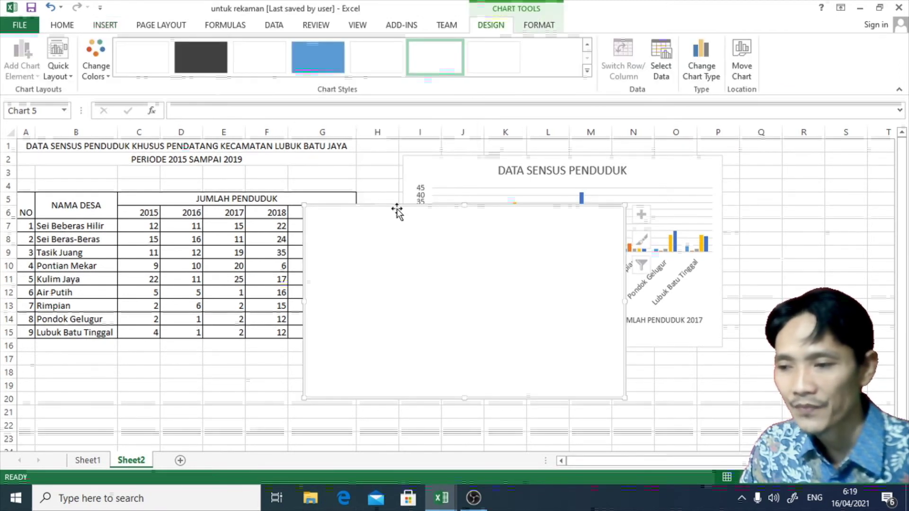
{"action": "left_click_drag", "start_coordinate": [398, 211], "coordinate": [463, 154]}
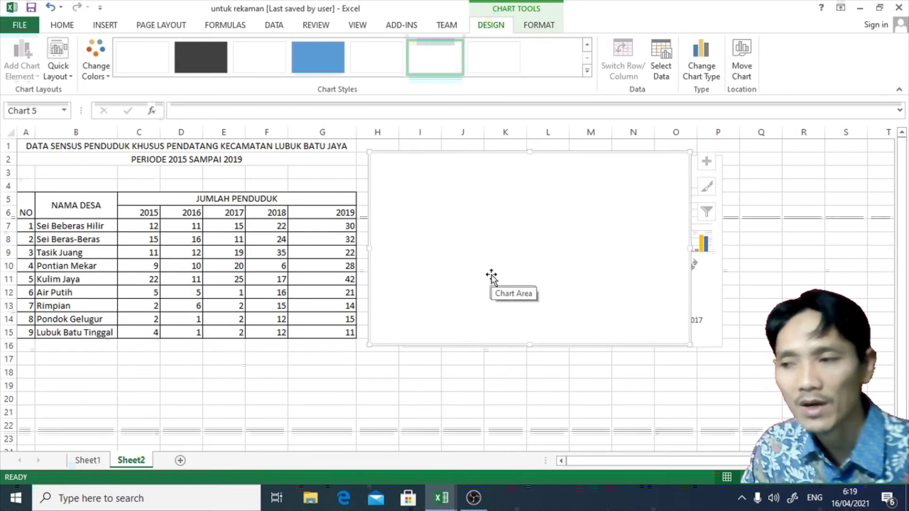
- Set the blank line chart's data range to Sheet2 cells B5:G15
{"action": "left_click", "coordinate": [663, 67]}
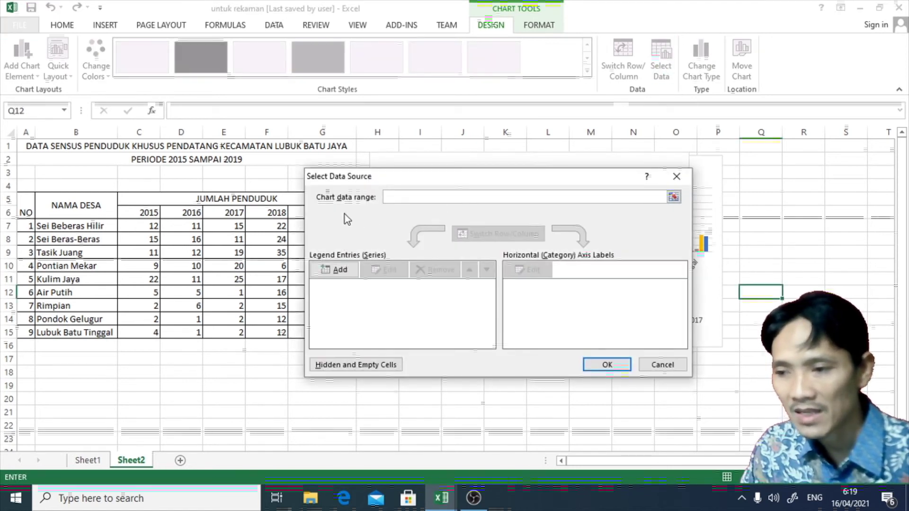
{"action": "left_click", "coordinate": [674, 197]}
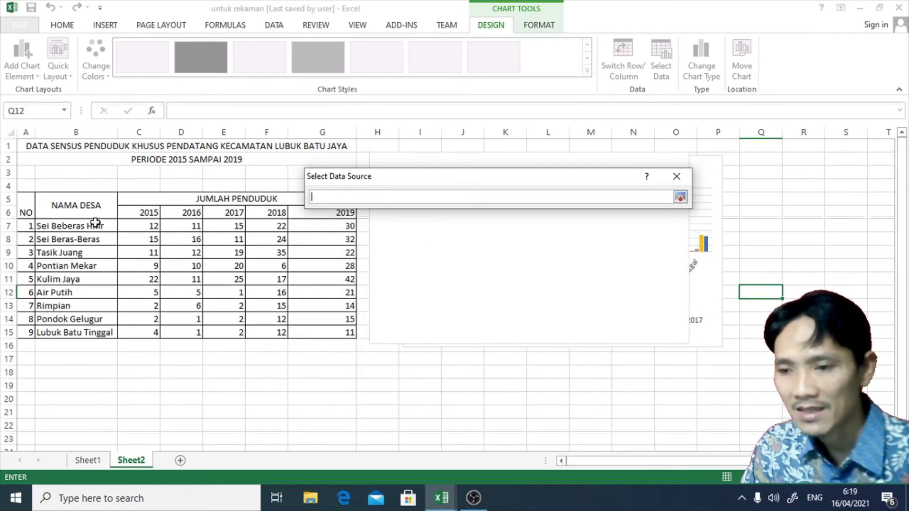
{"action": "left_click_drag", "start_coordinate": [67, 208], "coordinate": [230, 330]}
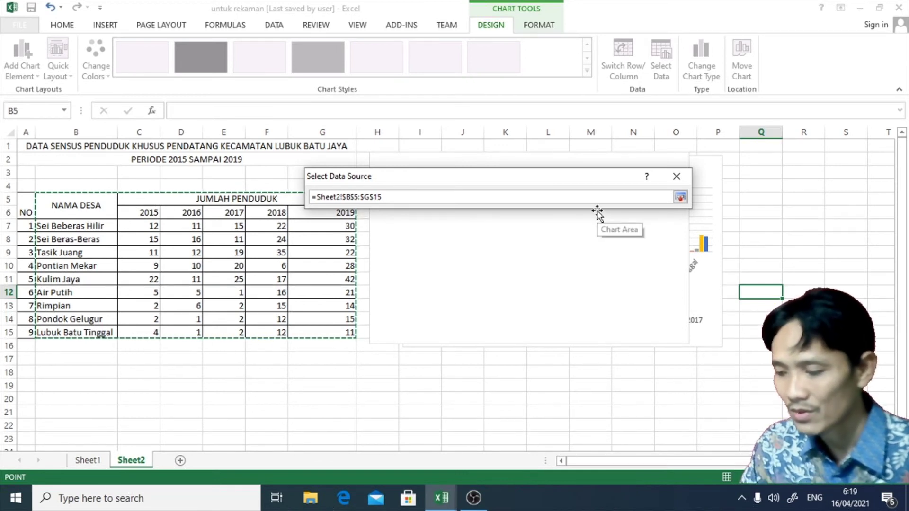
{"action": "key", "text": "Return"}
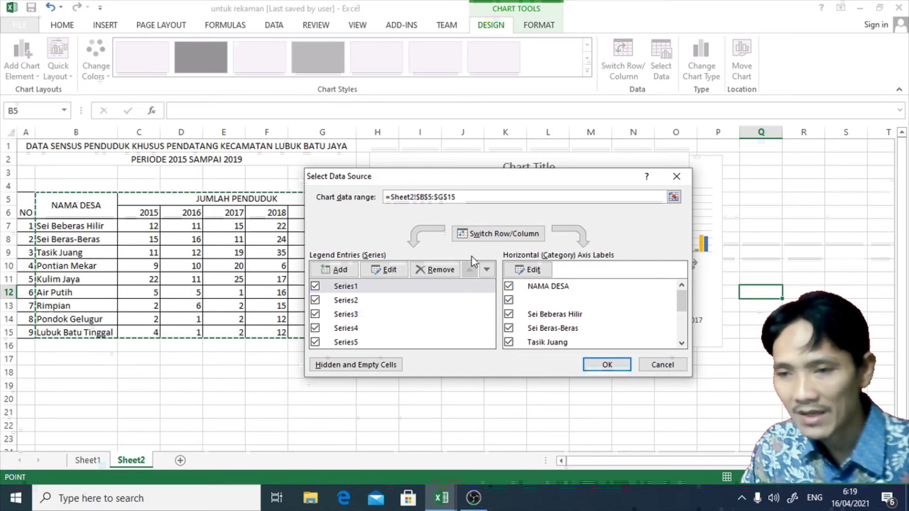
- Exclude the NAMA DESA entry and the blank entry from the line chart's category axis labels and apply the data source
{"action": "left_click", "coordinate": [508, 286]}
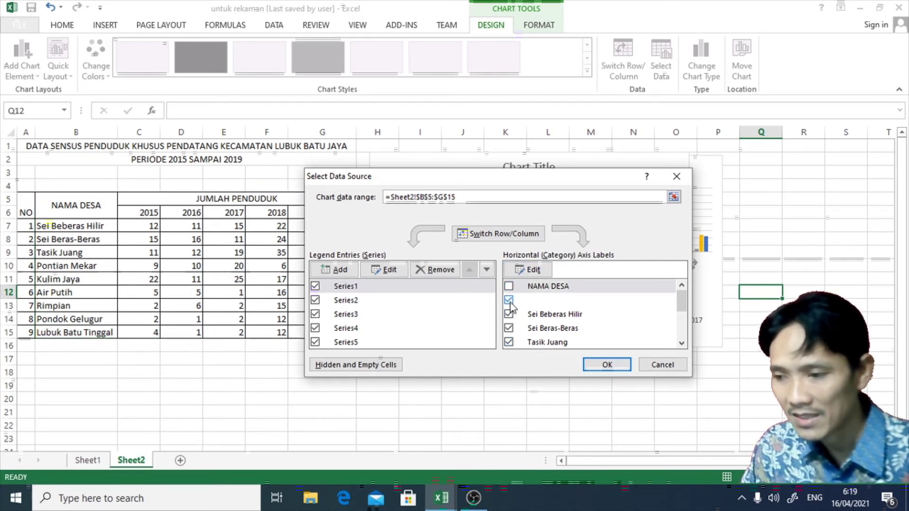
{"action": "scroll", "coordinate": [538, 314], "scroll_direction": "down", "scroll_amount": 2}
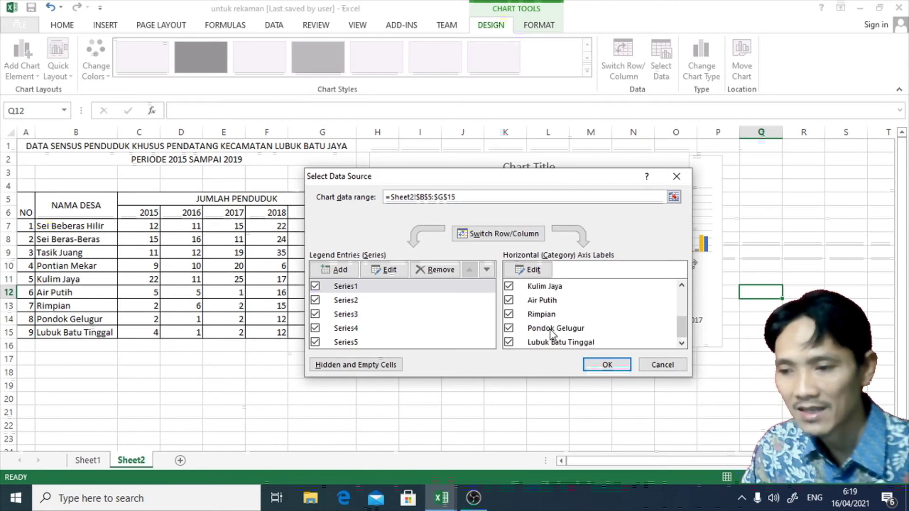
{"action": "scroll", "coordinate": [550, 333], "scroll_direction": "up", "scroll_amount": 2}
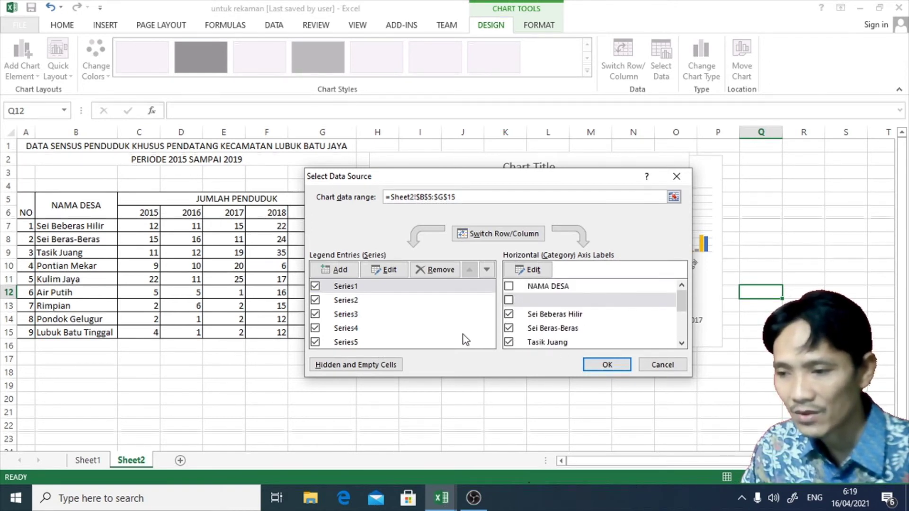
{"action": "left_click", "coordinate": [606, 365]}
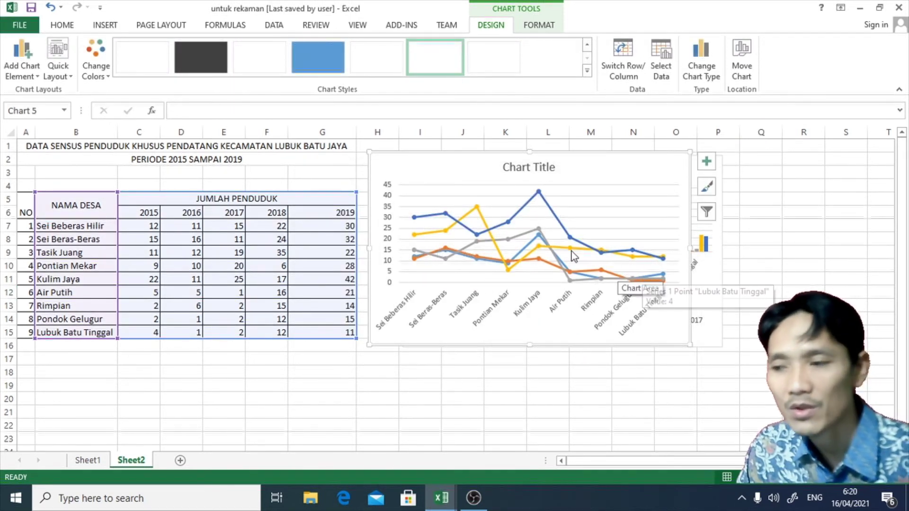
- Replace the line chart's placeholder title with DATA SESNSUS PENDUDUK
{"action": "left_click", "coordinate": [548, 169]}
{"action": "left_click_drag", "start_coordinate": [556, 172], "coordinate": [504, 175]}
{"action": "type", "text": "DA"}
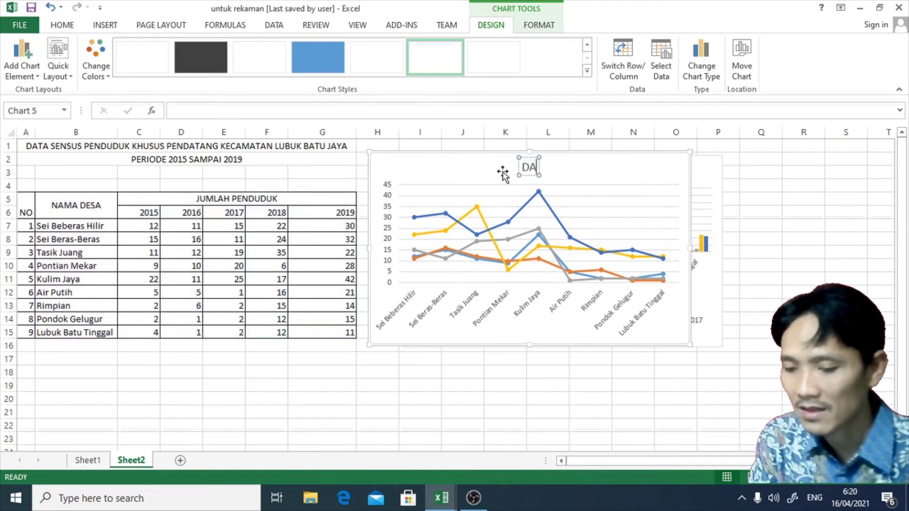
{"action": "type", "text": "TA SES"}
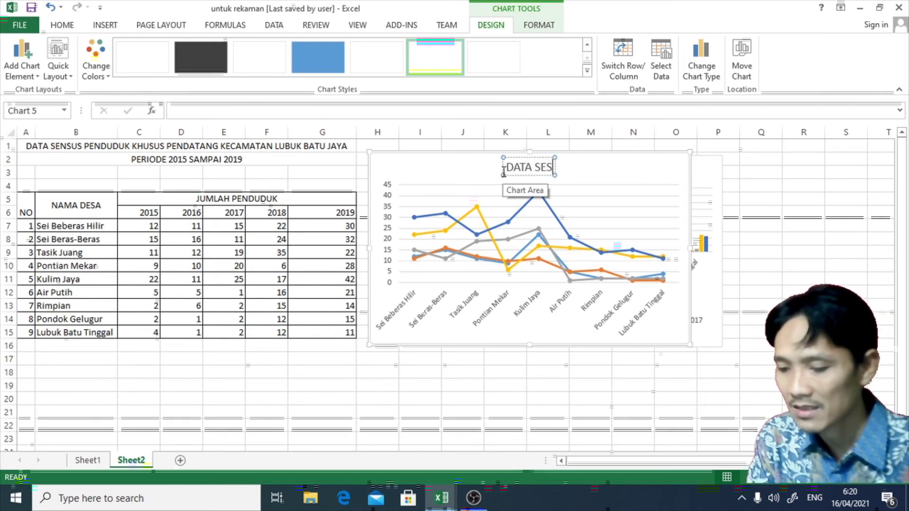
{"action": "type", "text": "NSUS PE"}
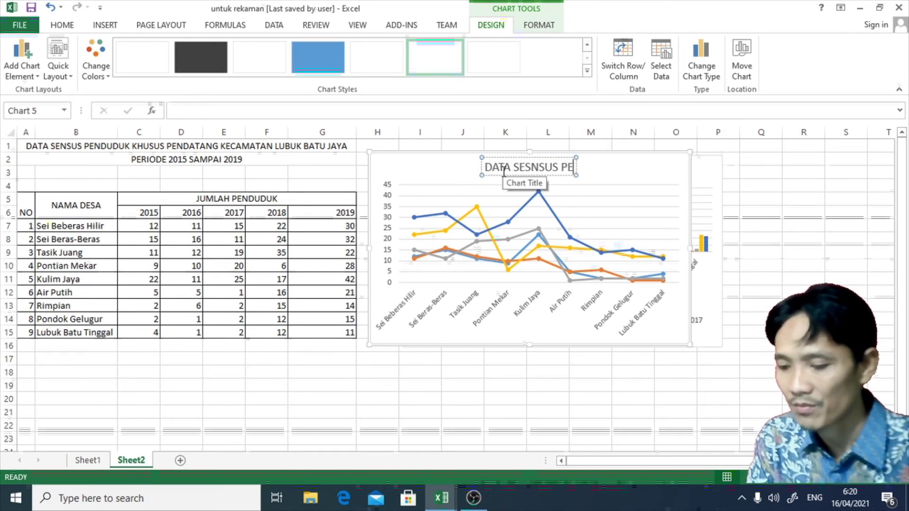
{"action": "type", "text": "NDUDUK"}
- Move the line chart directly below the column chart, aligned with it from around column I
{"action": "left_click_drag", "start_coordinate": [688, 189], "coordinate": [410, 280]}
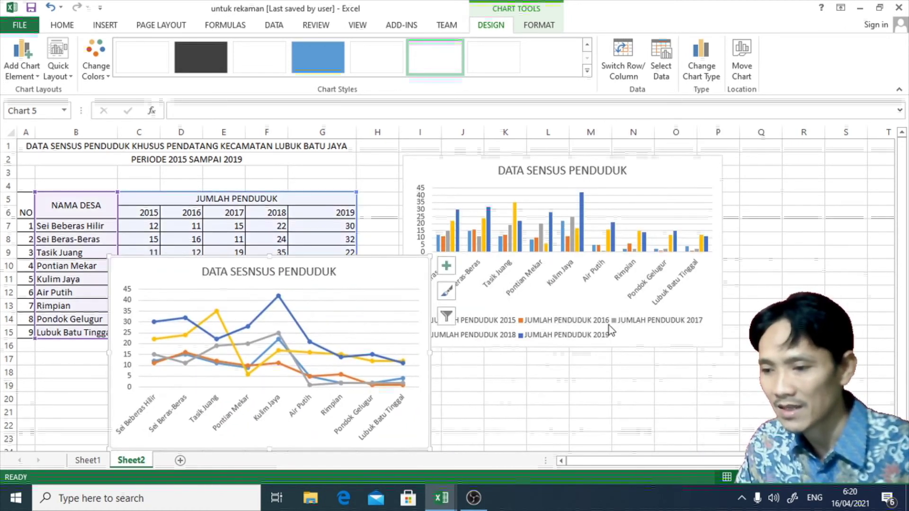
{"action": "scroll", "coordinate": [584, 339], "scroll_direction": "down", "scroll_amount": 1}
{"action": "left_click_drag", "start_coordinate": [388, 225], "coordinate": [682, 320]}
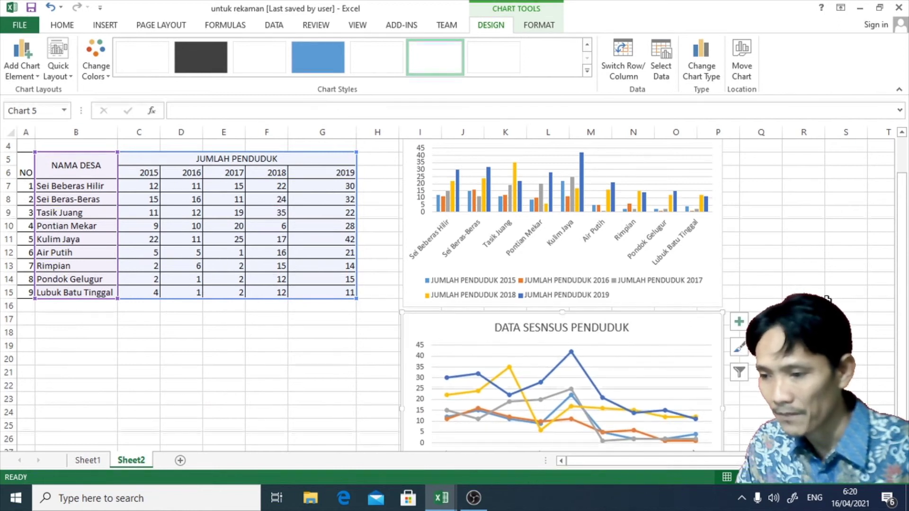
- Apply the quick layout with axis titles, vertical drop lines, a legend beside the plot and no chart title to the line chart
{"action": "scroll", "coordinate": [681, 321], "scroll_direction": "down", "scroll_amount": 2}
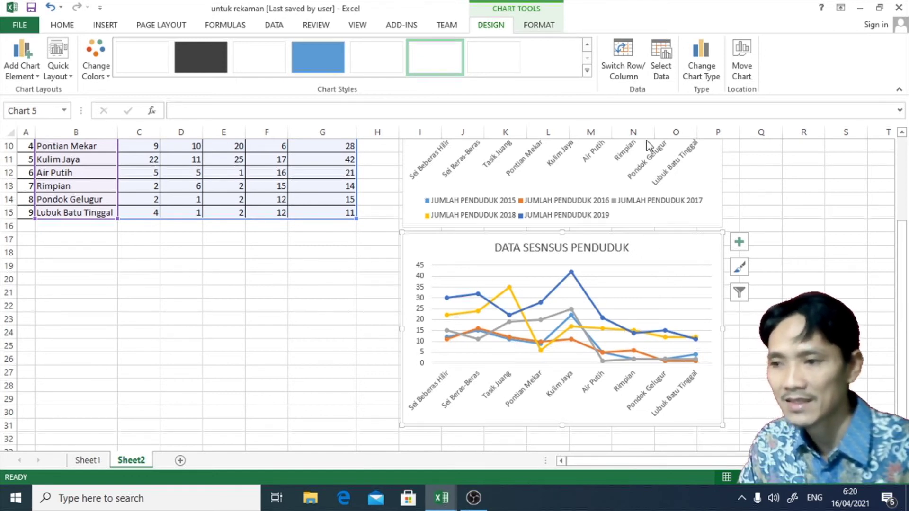
{"action": "left_click", "coordinate": [71, 76]}
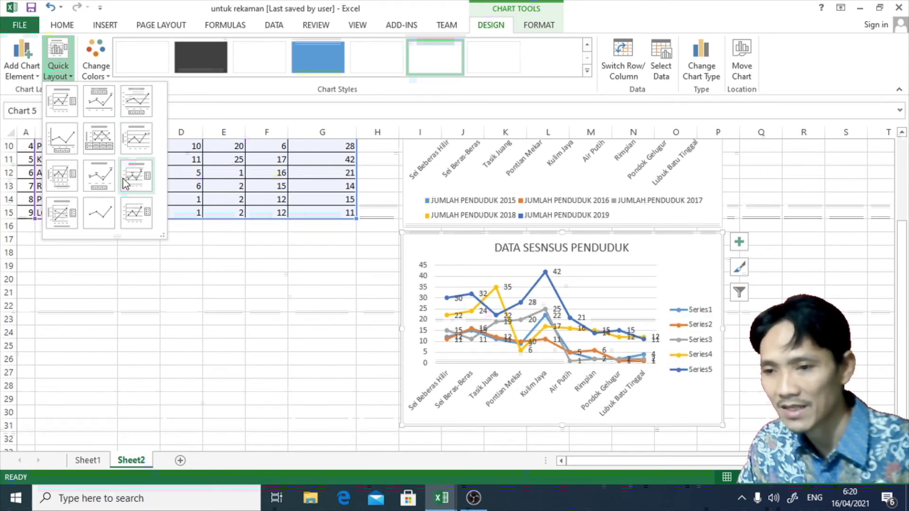
{"action": "left_click", "coordinate": [72, 179]}
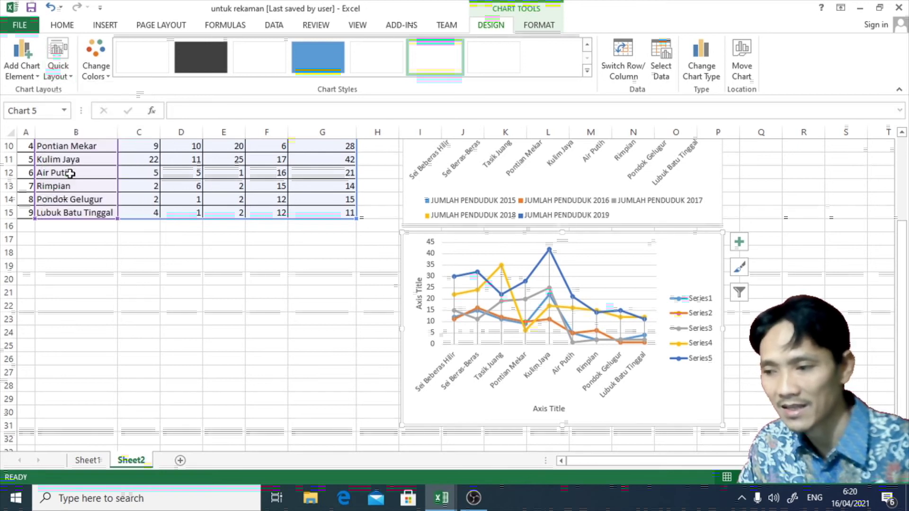
{"action": "left_click", "coordinate": [698, 304]}
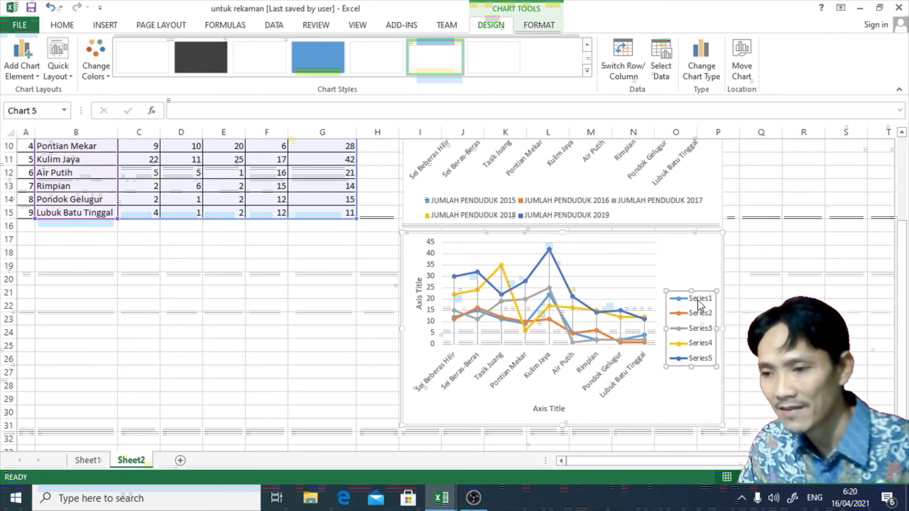
{"action": "double_click", "coordinate": [698, 302]}
{"action": "left_click", "coordinate": [696, 315]}
{"action": "left_click", "coordinate": [692, 345]}
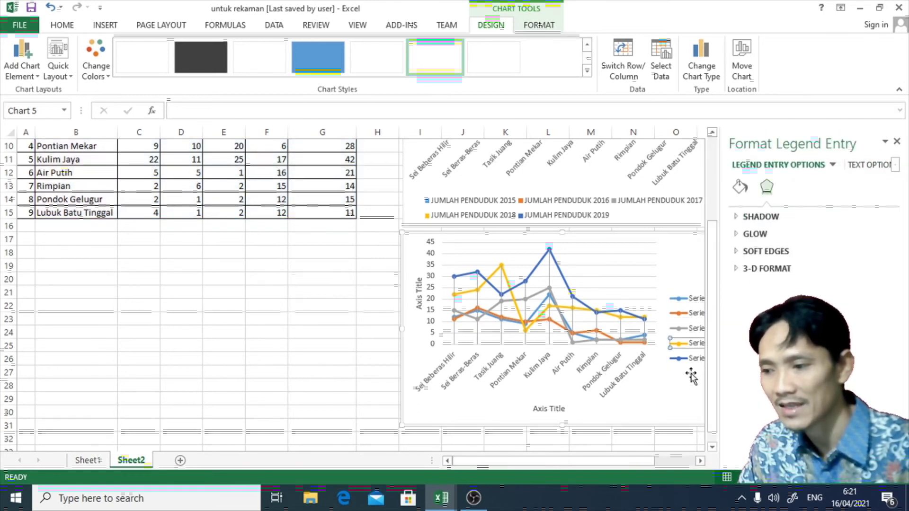
{"action": "left_click", "coordinate": [897, 142]}
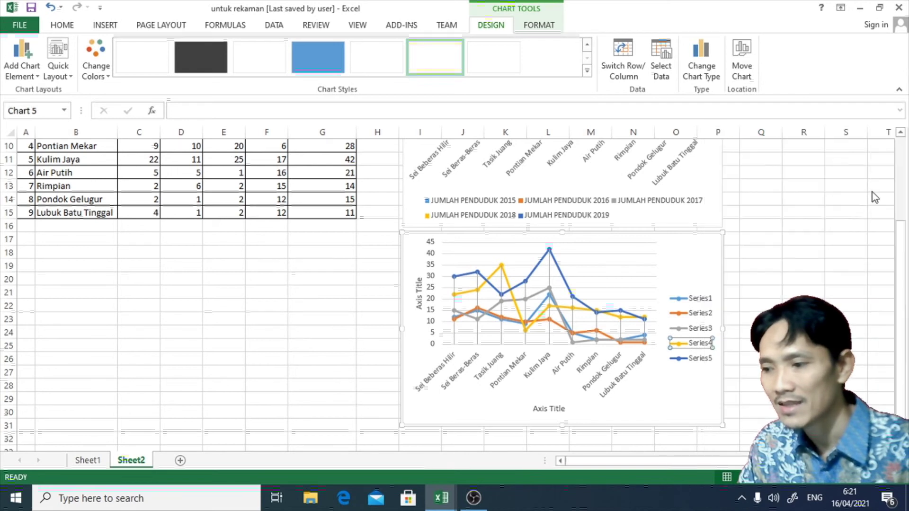
- Rename the line chart's Series1 as 2015 in its data source
{"action": "left_click", "coordinate": [701, 233]}
{"action": "left_click", "coordinate": [663, 66]}
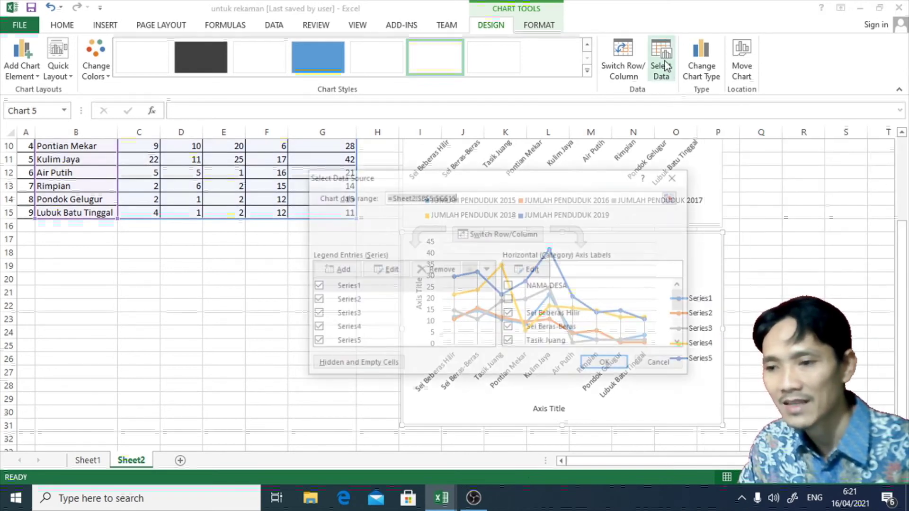
{"action": "left_click", "coordinate": [351, 288]}
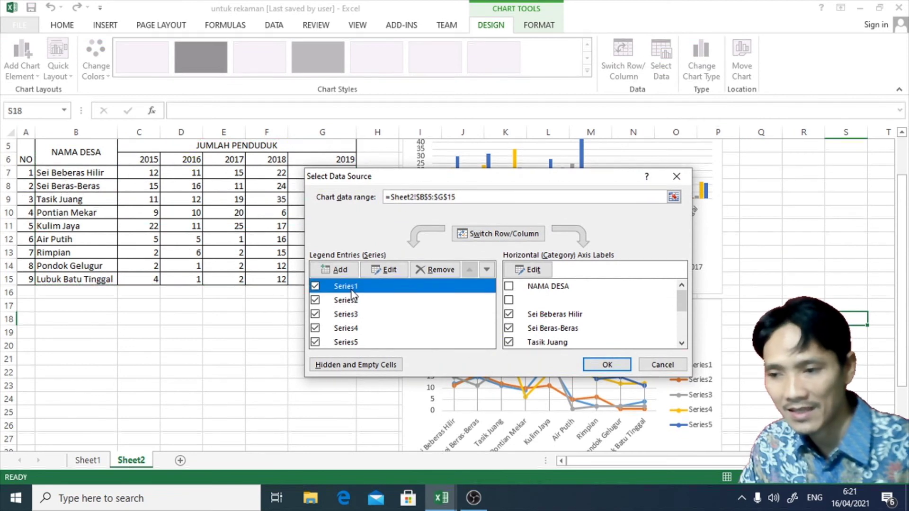
{"action": "left_click", "coordinate": [387, 270]}
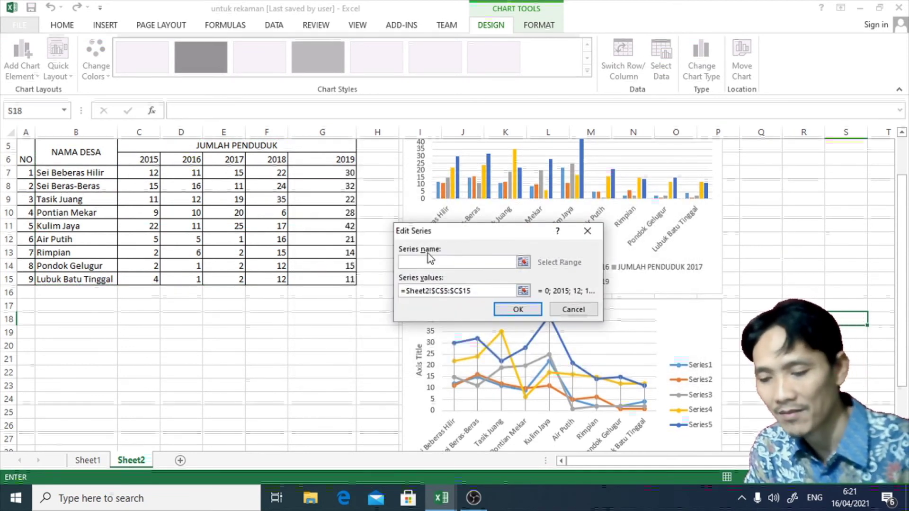
{"action": "type", "text": "2015"}
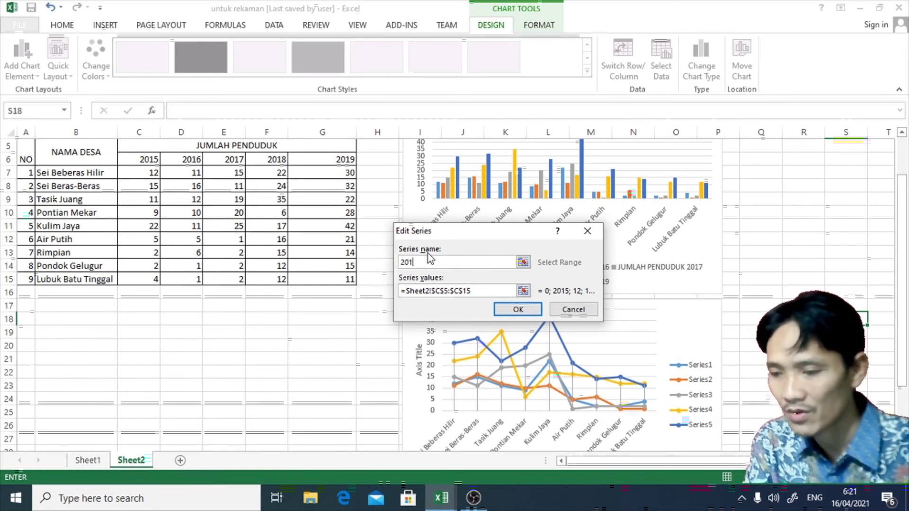
{"action": "left_click", "coordinate": [519, 310]}
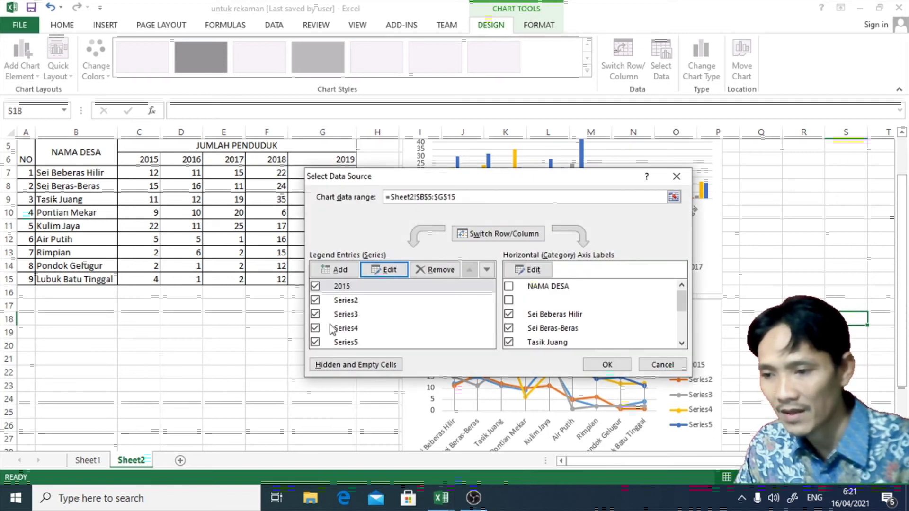
- Rename the line chart's Series2 as 2016
{"action": "left_click", "coordinate": [346, 300]}
{"action": "left_click", "coordinate": [379, 269]}
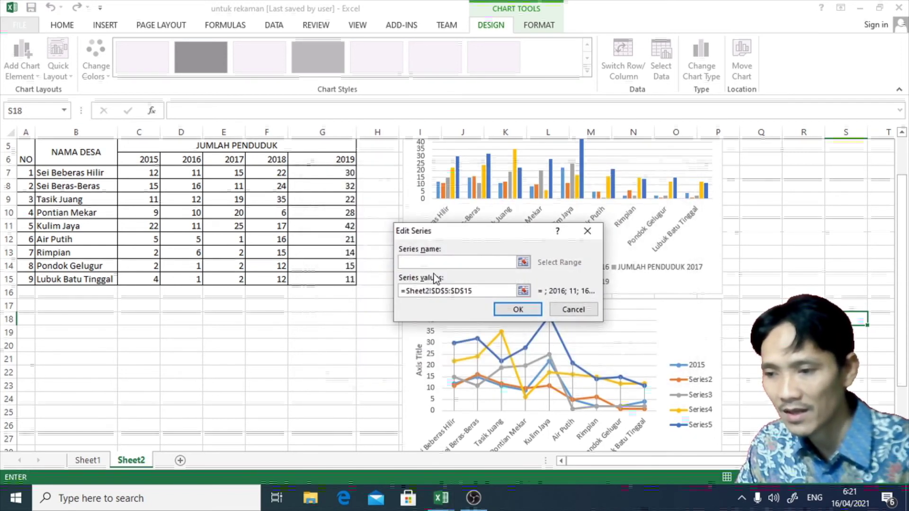
{"action": "type", "text": "2016"}
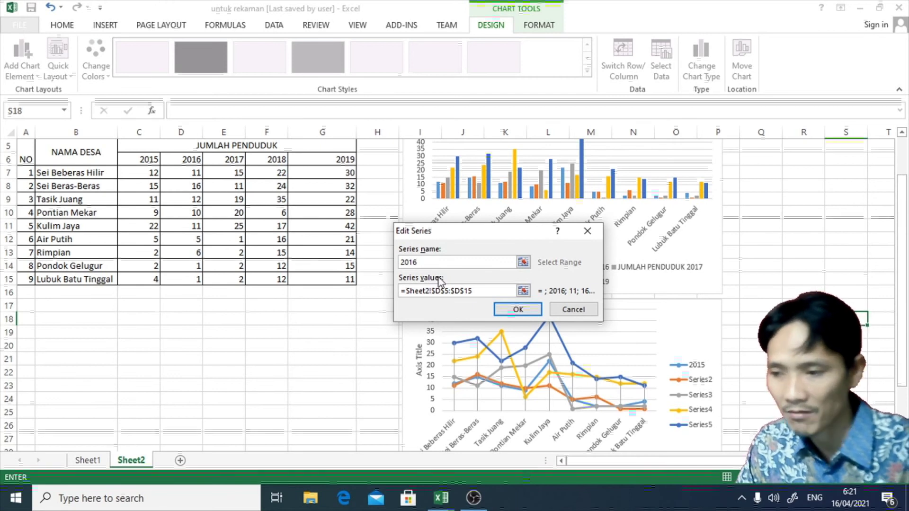
{"action": "left_click", "coordinate": [508, 314]}
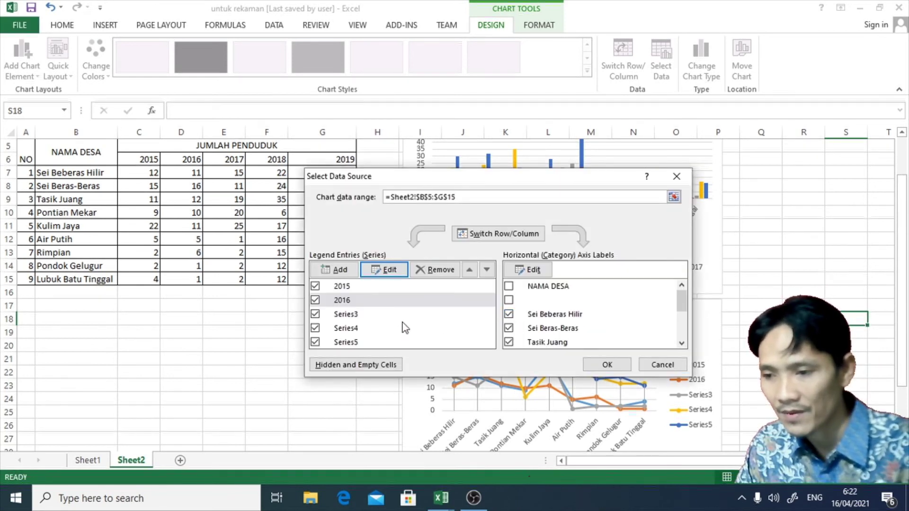
- Rename the line chart's Series3 as 2017
{"action": "left_click", "coordinate": [348, 316]}
{"action": "left_click", "coordinate": [384, 271]}
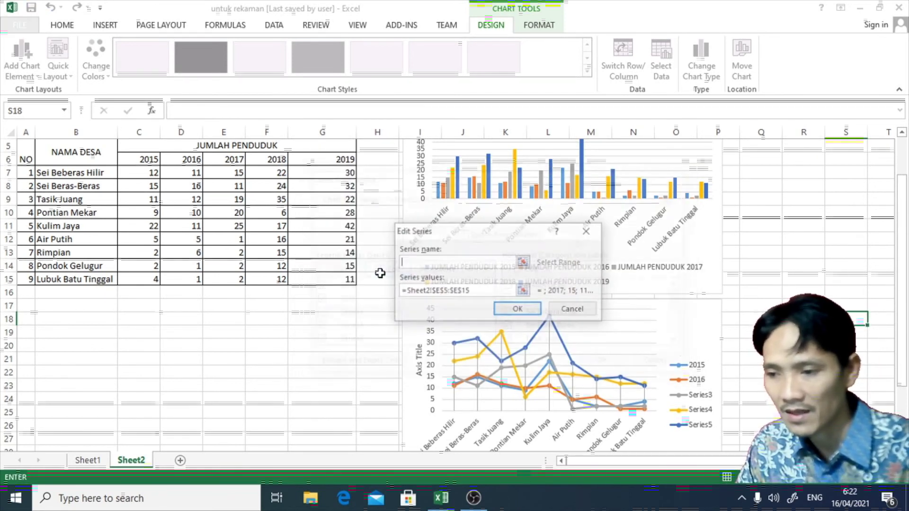
{"action": "type", "text": "2017"}
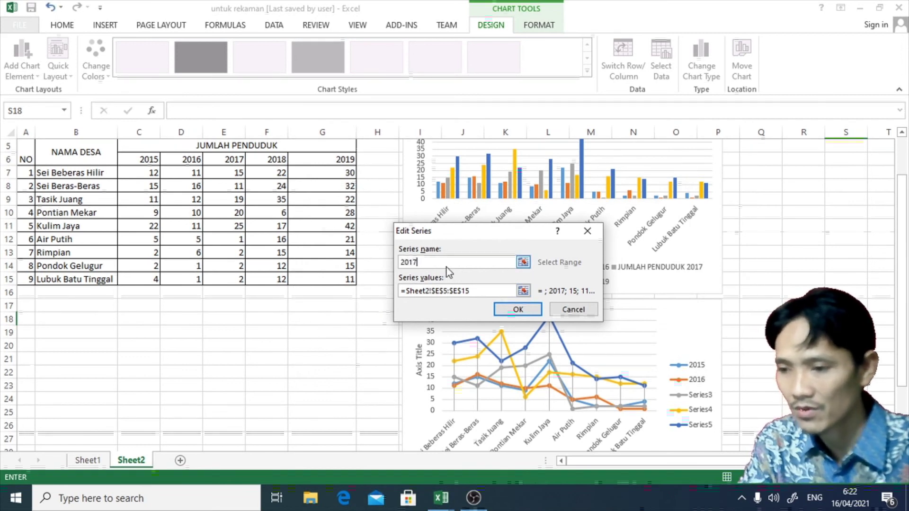
{"action": "left_click", "coordinate": [507, 311]}
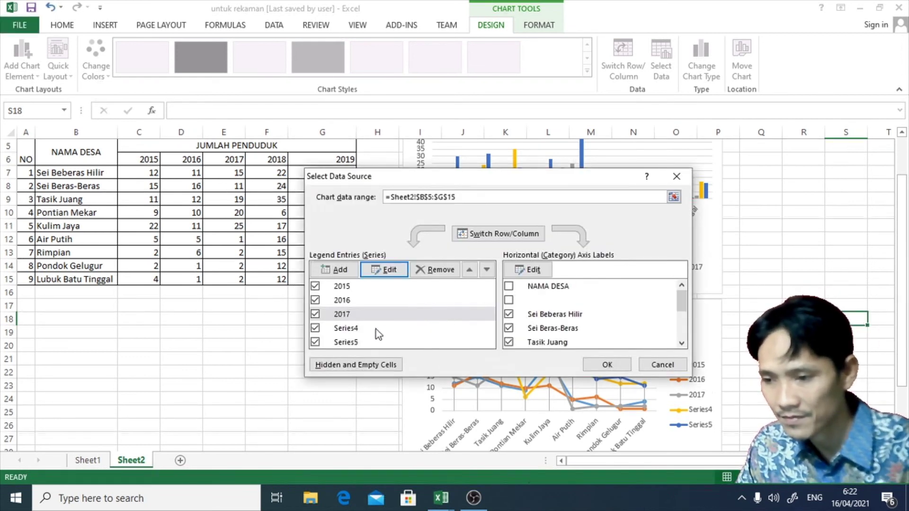
- Rename the line chart's Series4 as 2018
{"action": "left_click", "coordinate": [350, 330]}
{"action": "left_click", "coordinate": [383, 269]}
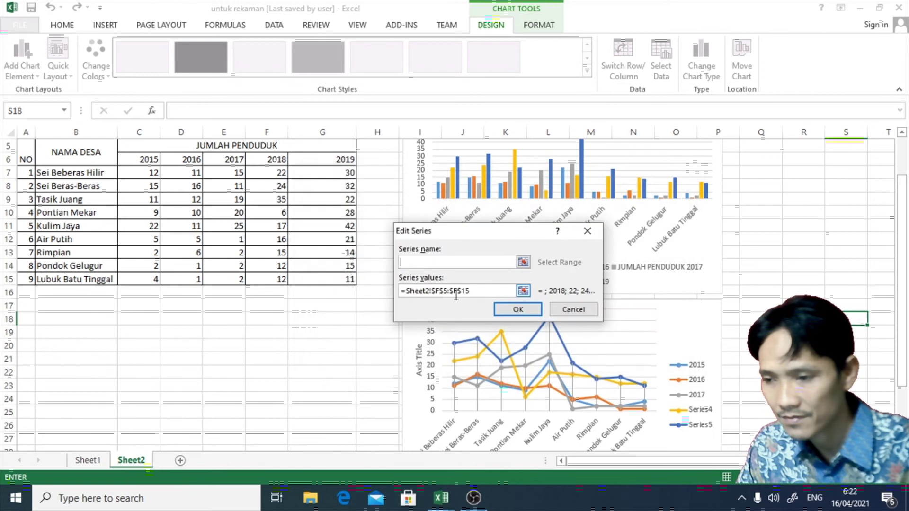
{"action": "type", "text": "2018"}
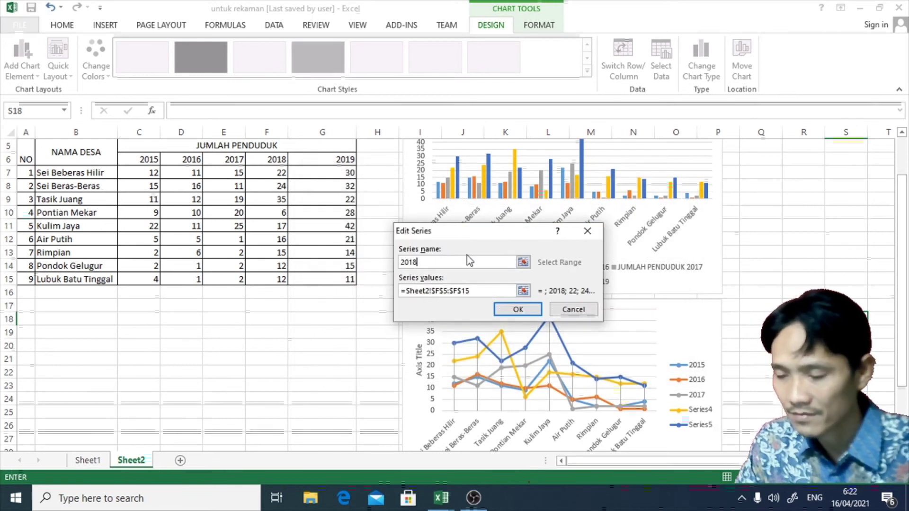
{"action": "left_click", "coordinate": [533, 310]}
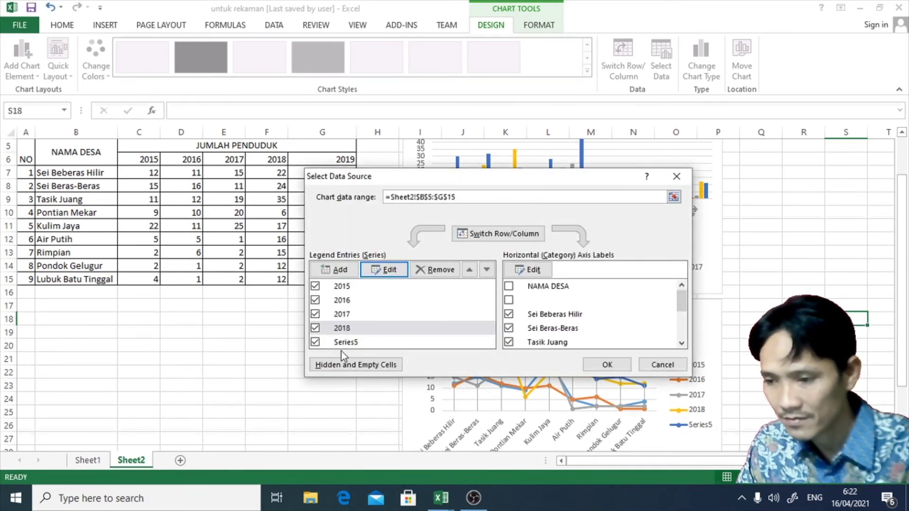
- Rename the line chart's Series5 as 2019 and apply the data source changes
{"action": "left_click", "coordinate": [349, 342]}
{"action": "left_click", "coordinate": [389, 269]}
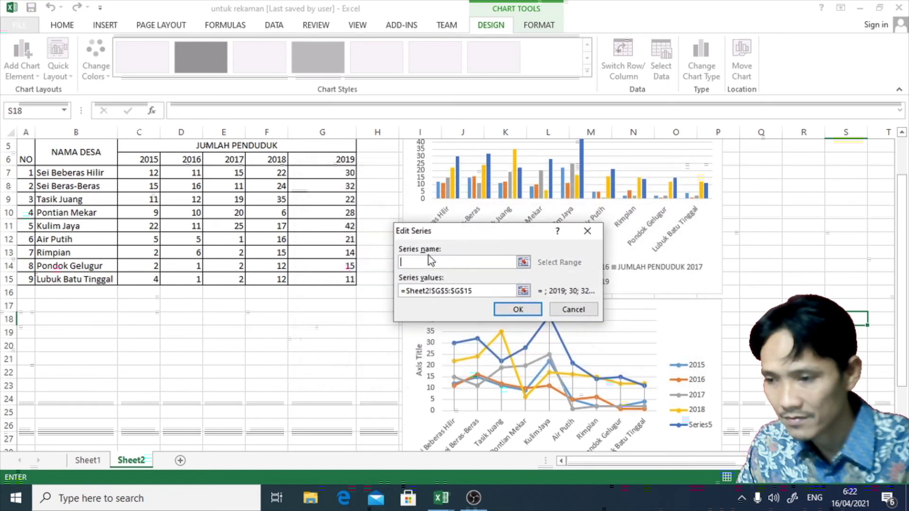
{"action": "type", "text": "2019"}
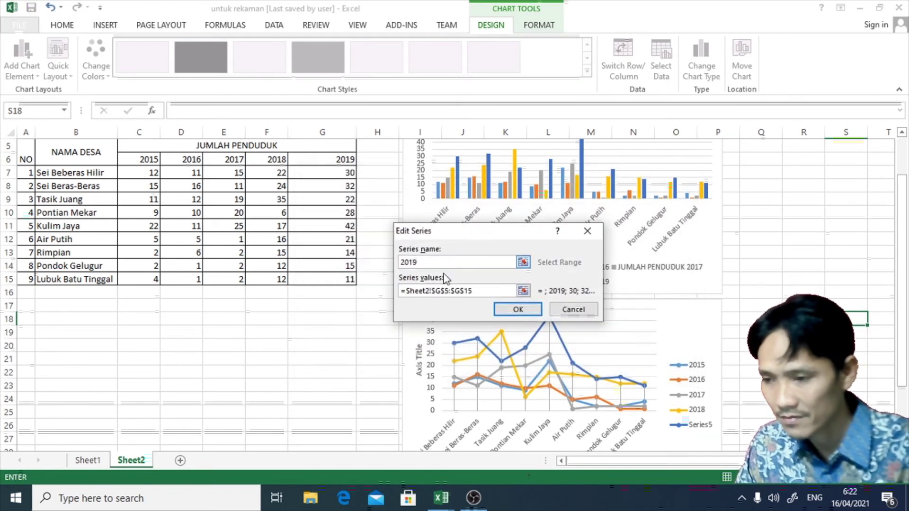
{"action": "left_click", "coordinate": [506, 310]}
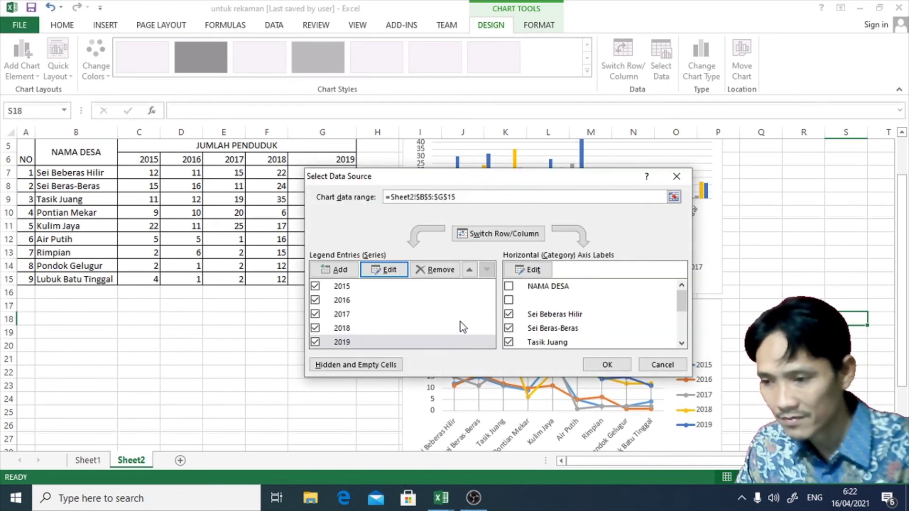
{"action": "left_click", "coordinate": [607, 365]}
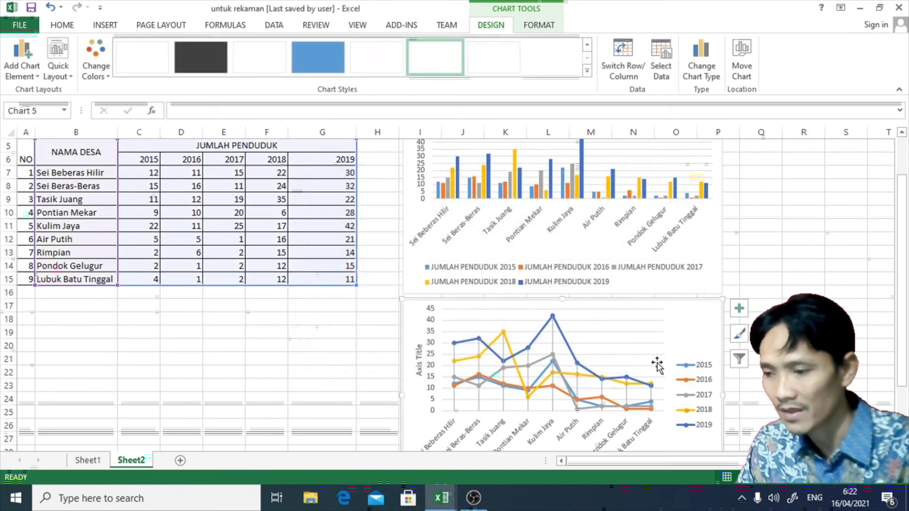
- Move the line chart below the census table, spanning about columns B to H from row 18
{"action": "scroll", "coordinate": [656, 376], "scroll_direction": "up", "scroll_amount": 2}
{"action": "scroll", "coordinate": [648, 372], "scroll_direction": "down", "scroll_amount": 3}
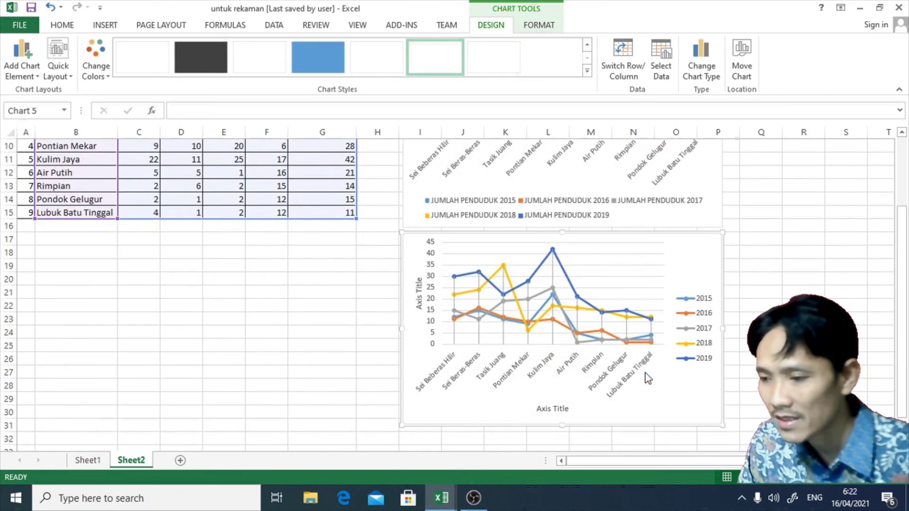
{"action": "mouse_move", "coordinate": [681, 239]}
{"action": "left_mouse_down"}
{"action": "mouse_move", "coordinate": [663, 271]}
{"action": "mouse_move", "coordinate": [408, 266]}
{"action": "mouse_move", "coordinate": [344, 244]}
{"action": "left_mouse_up"}
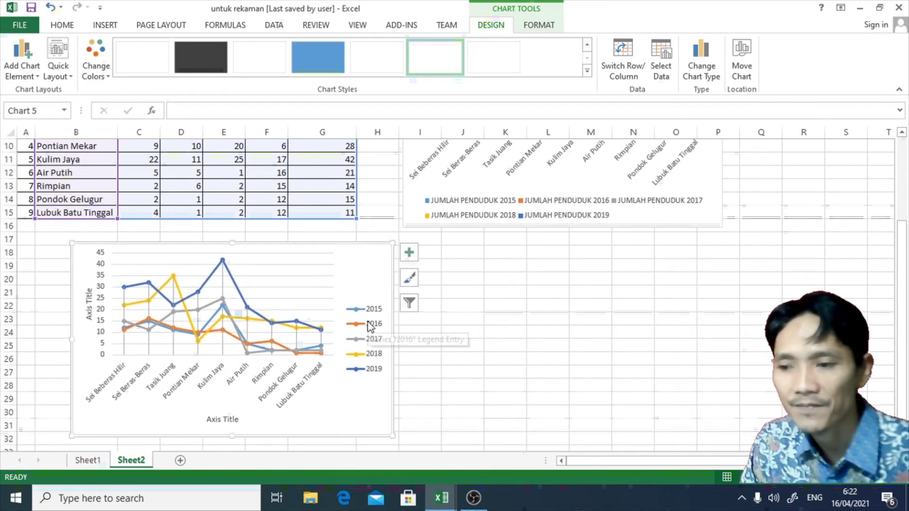
- Apply the quick layout with chart title, vertical axis title and side legend to the line chart, and title it "SENSUS DATA PENDUDUK"
{"action": "left_click", "coordinate": [71, 76]}
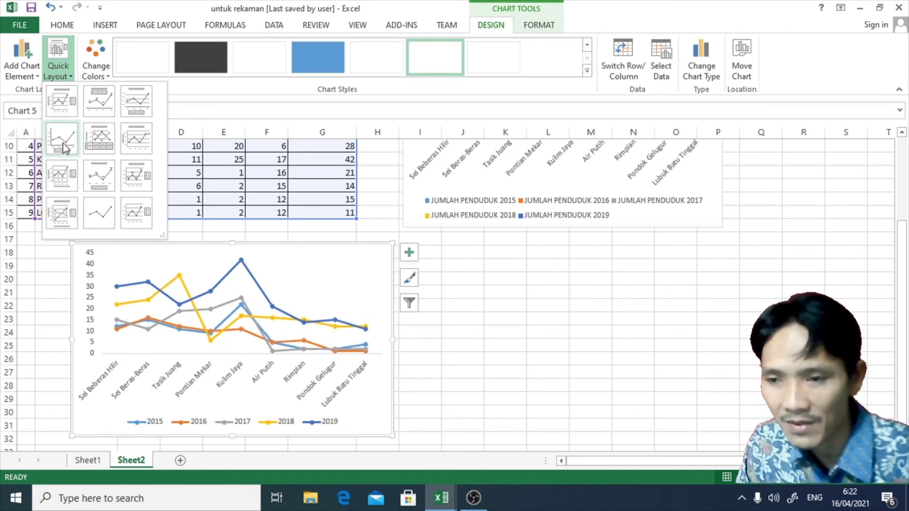
{"action": "left_click", "coordinate": [61, 98]}
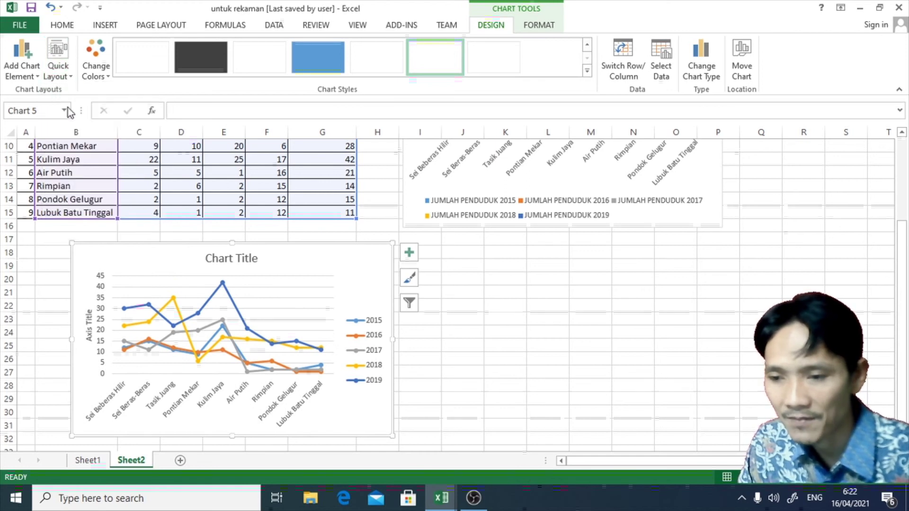
{"action": "left_click", "coordinate": [229, 257]}
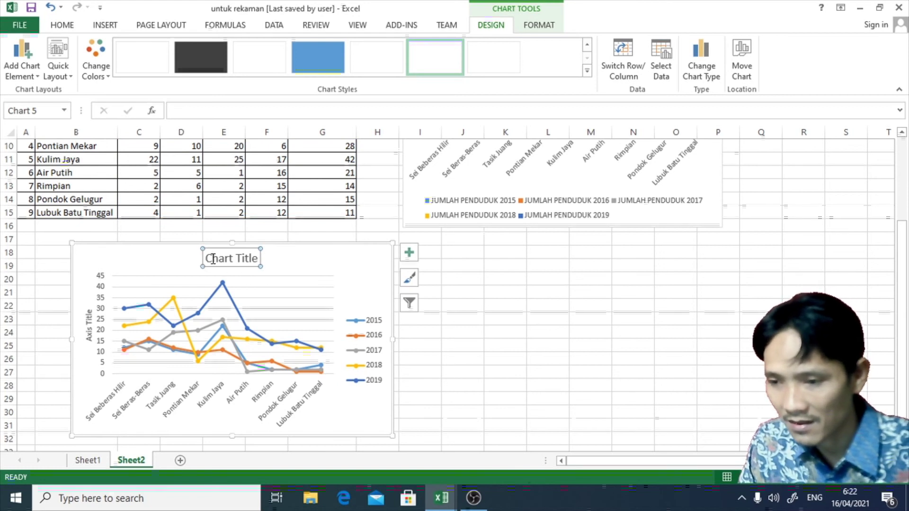
{"action": "left_click_drag", "start_coordinate": [209, 258], "coordinate": [288, 259]}
{"action": "type", "text": "S"}
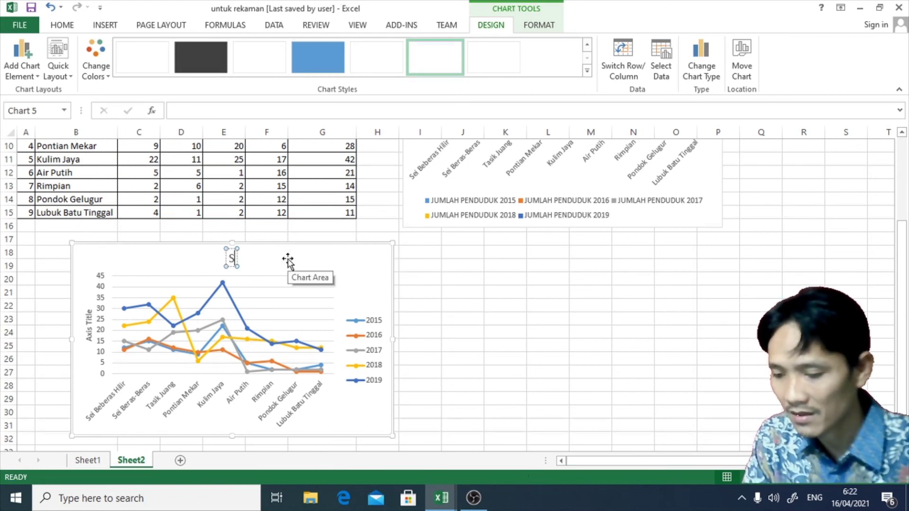
{"action": "type", "text": "ENSUS DAT"}
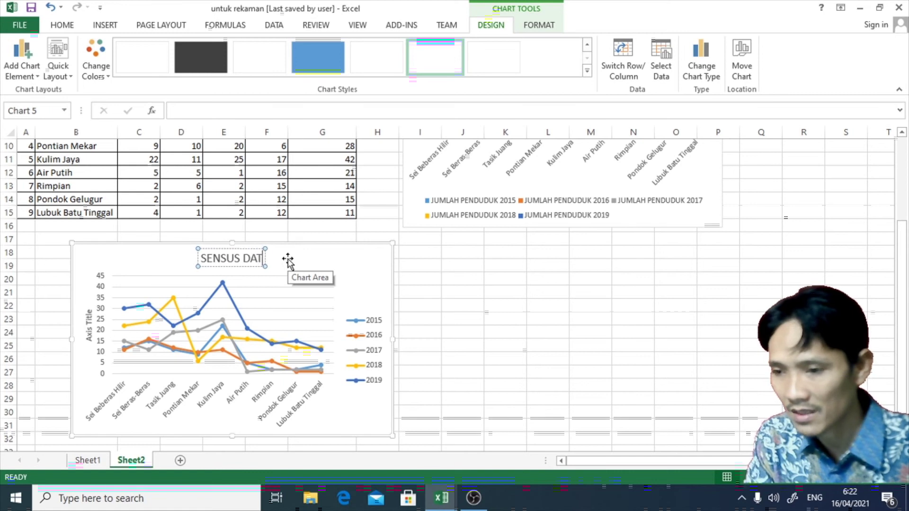
{"action": "type", "text": "A PENDUDUK"}
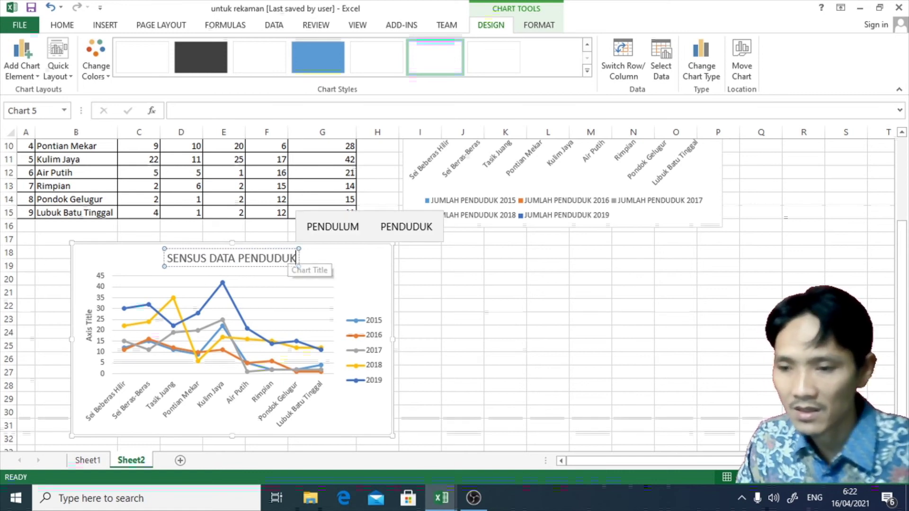
- Set the line chart's vertical axis title to "Jml Pendatang"
{"action": "left_click", "coordinate": [90, 329]}
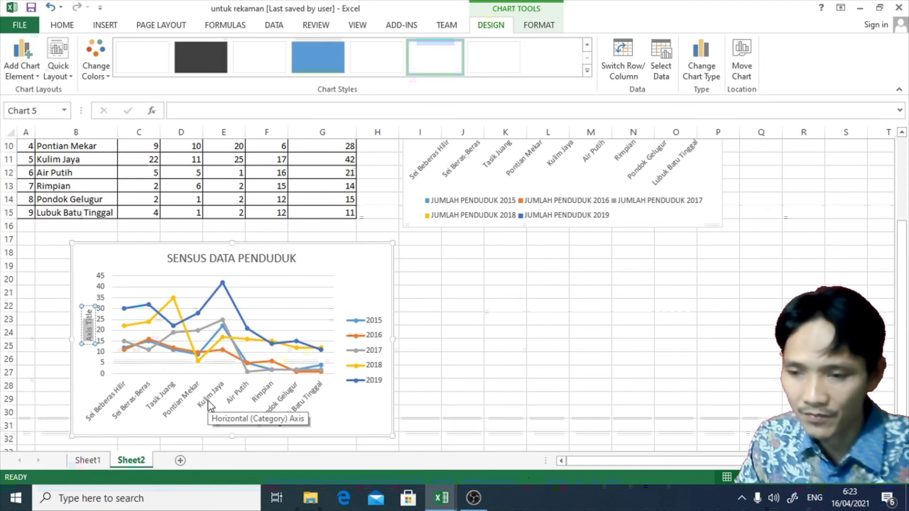
{"action": "type", "text": "Jmln"}
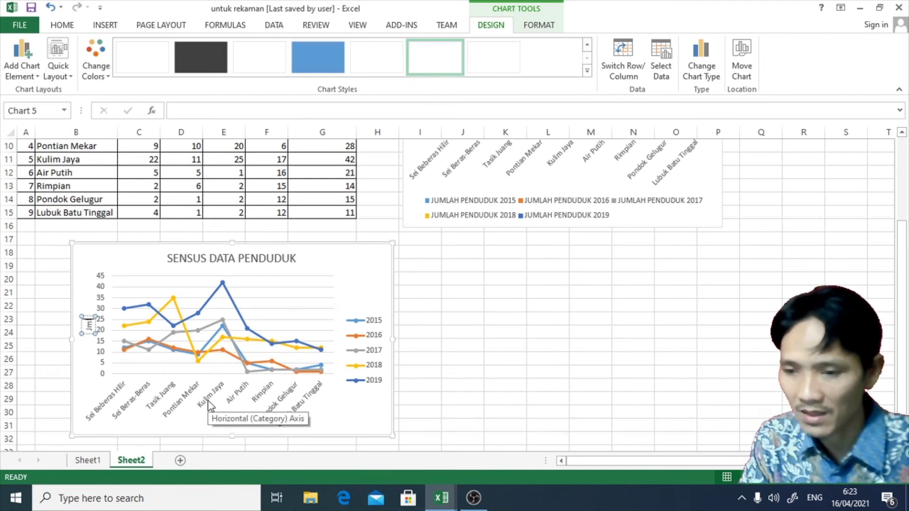
{"action": "type", "text": " P"}
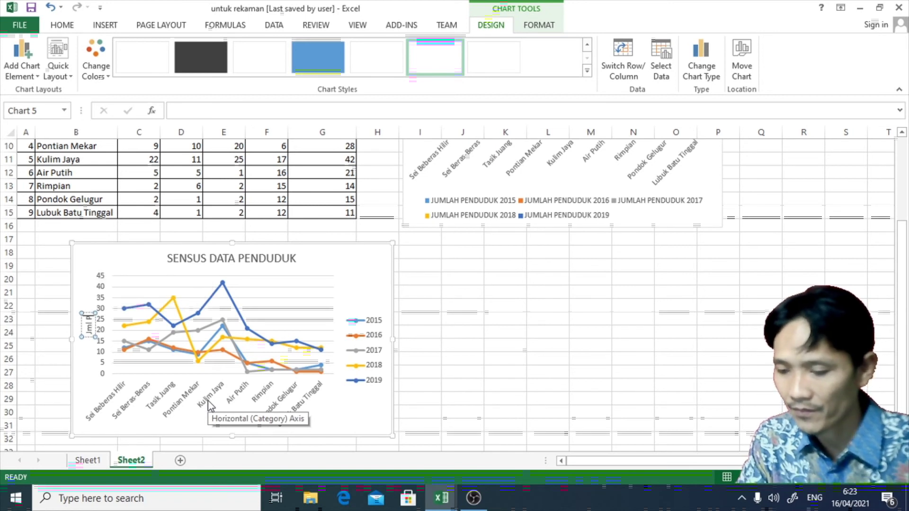
{"action": "type", "text": "endatang"}
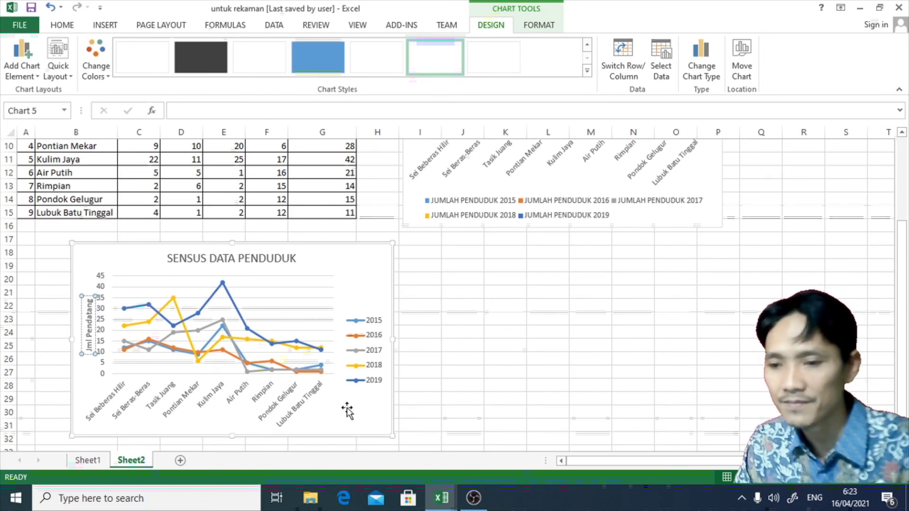
{"action": "left_click", "coordinate": [456, 349]}
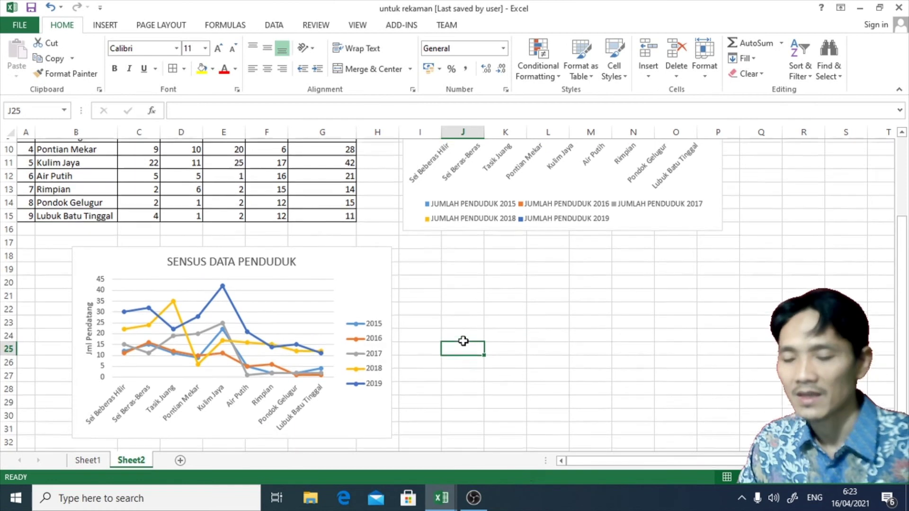
- Insert an empty 2-D pie chart on Sheet2
{"action": "scroll", "coordinate": [456, 349], "scroll_direction": "up", "scroll_amount": 3}
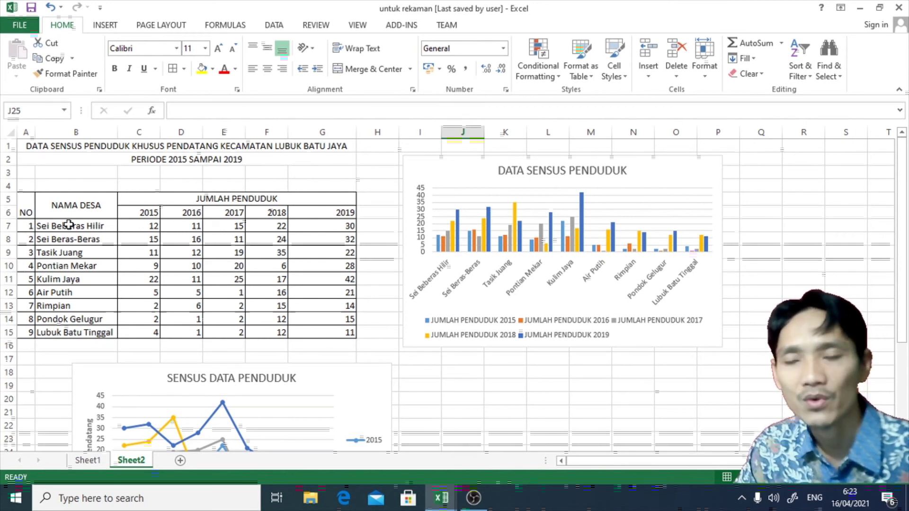
{"action": "left_click", "coordinate": [110, 27]}
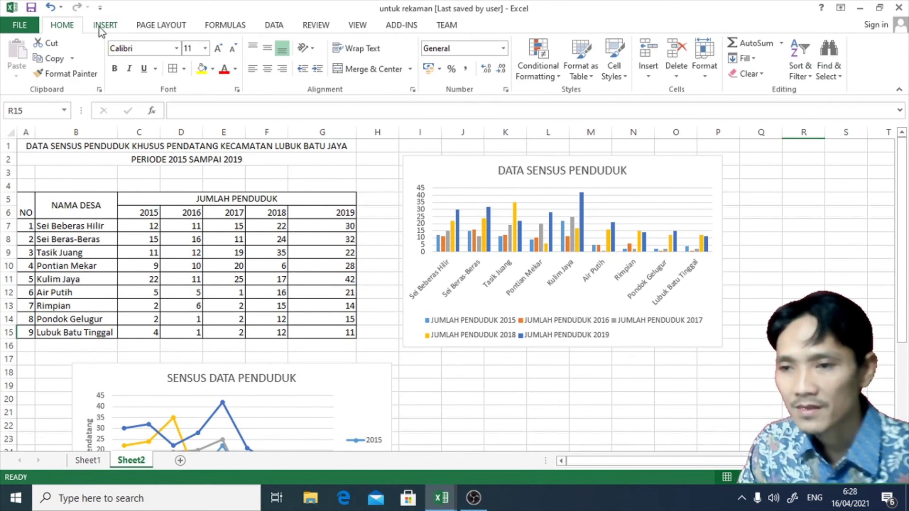
{"action": "left_click", "coordinate": [98, 26]}
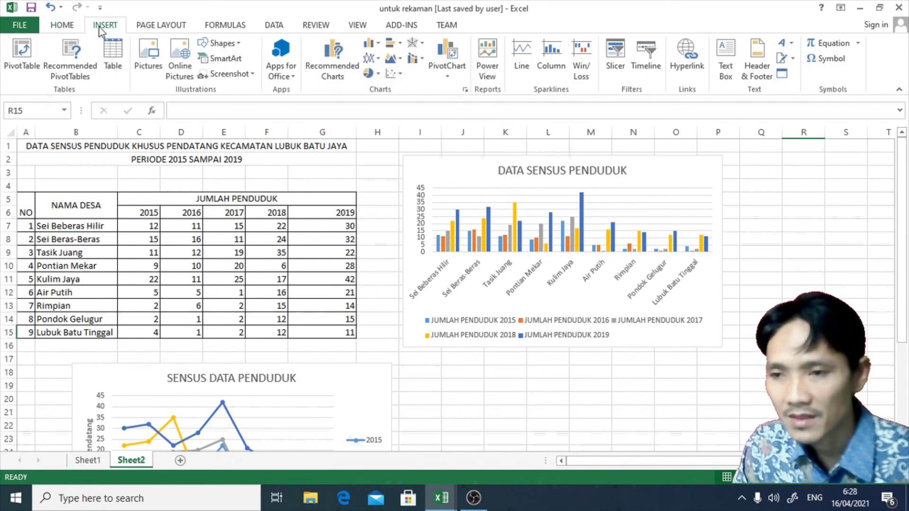
{"action": "left_click", "coordinate": [376, 76]}
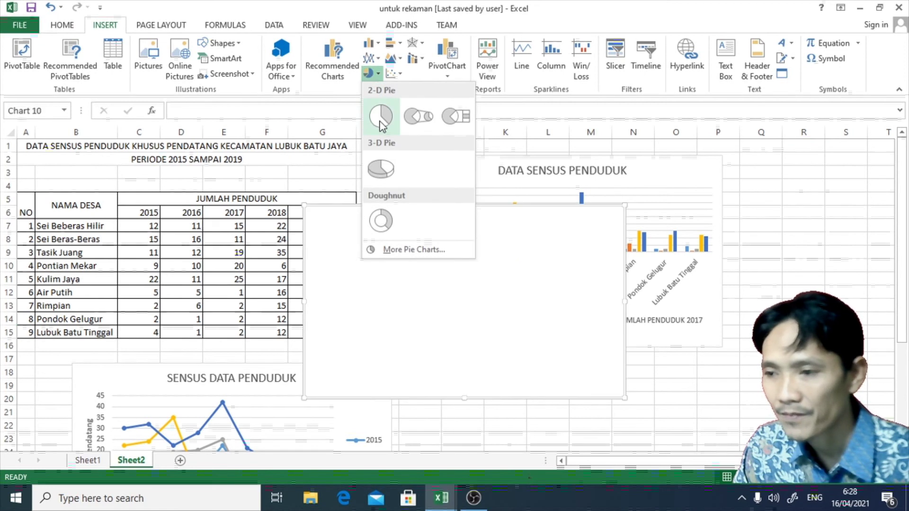
{"action": "left_click", "coordinate": [381, 117]}
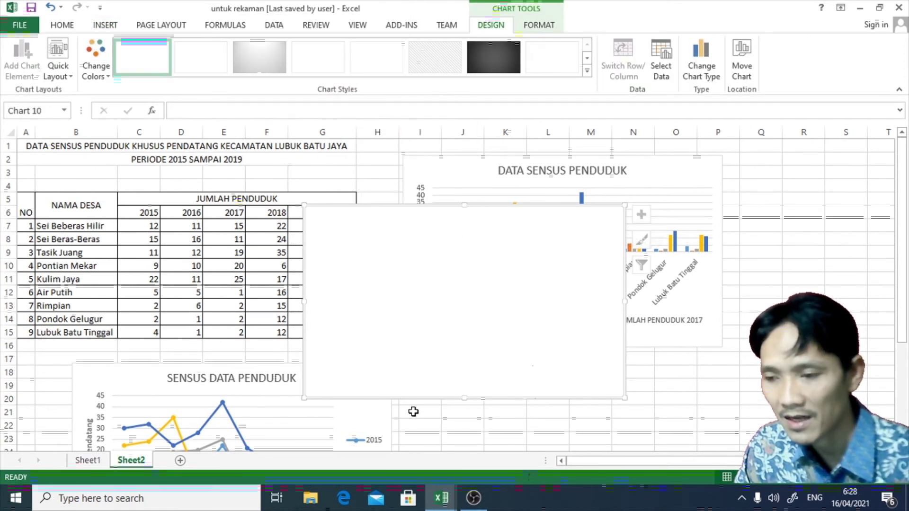
- Set the pie chart's data range to Sheet2 B5:G7 and remove the blank and NAMA DESA series, keeping only Sei Beberas Hilir
{"action": "left_click", "coordinate": [662, 57]}
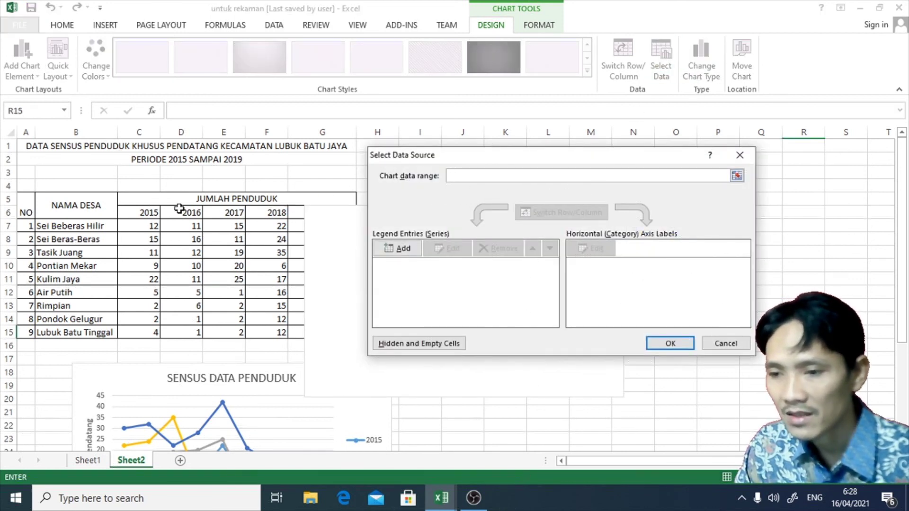
{"action": "left_click_drag", "start_coordinate": [56, 202], "coordinate": [315, 222]}
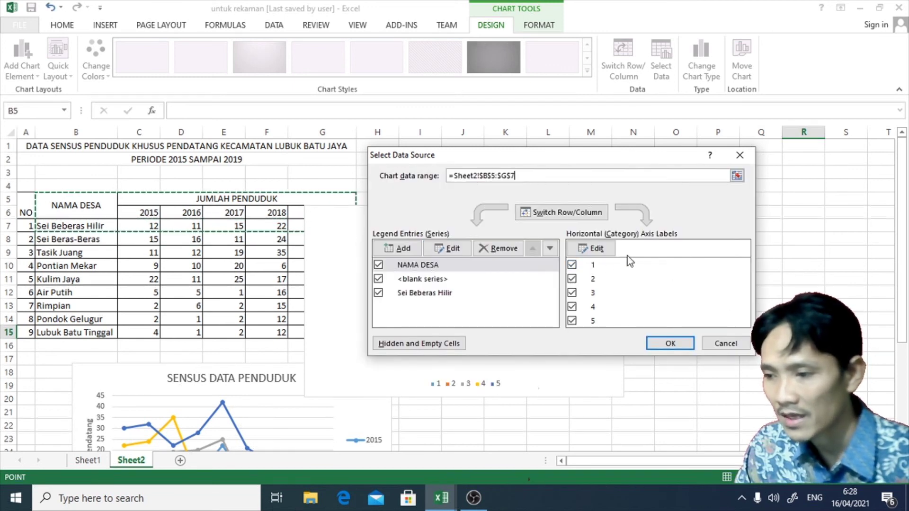
{"action": "left_click", "coordinate": [403, 279]}
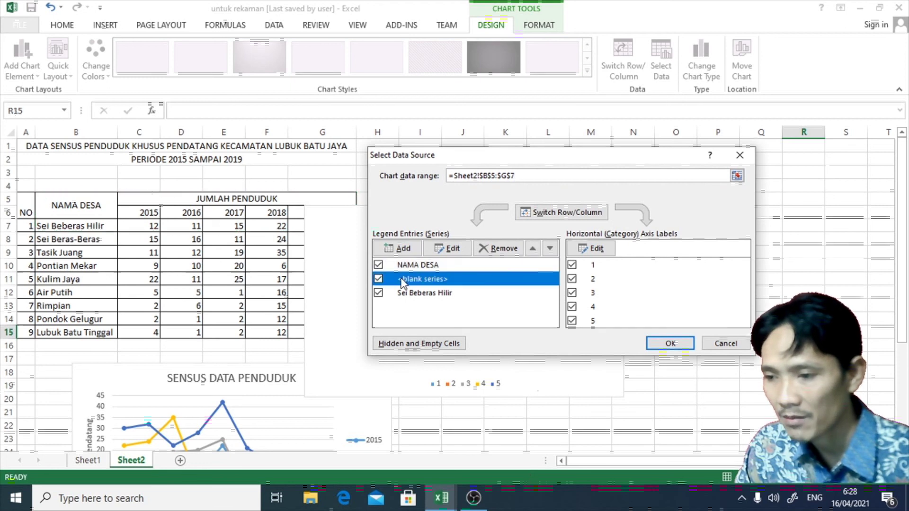
{"action": "left_click", "coordinate": [487, 249]}
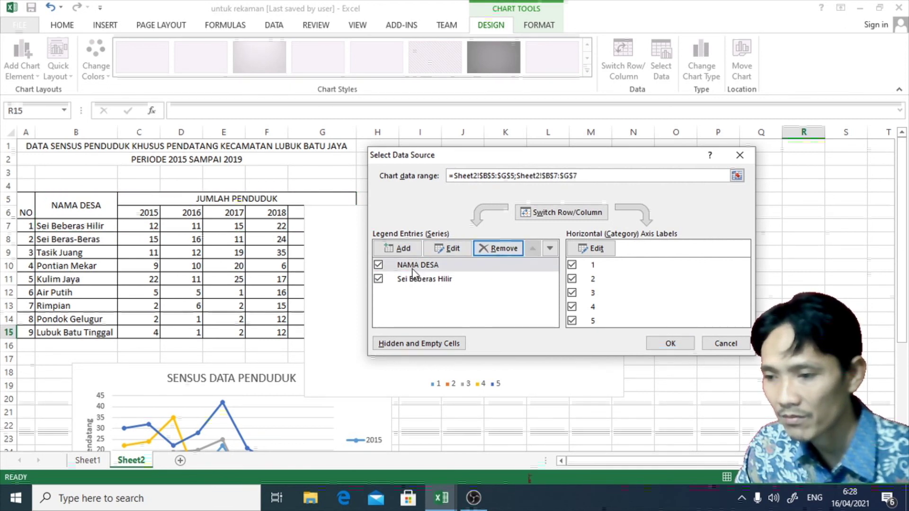
{"action": "left_click", "coordinate": [429, 265]}
{"action": "left_click", "coordinate": [496, 249]}
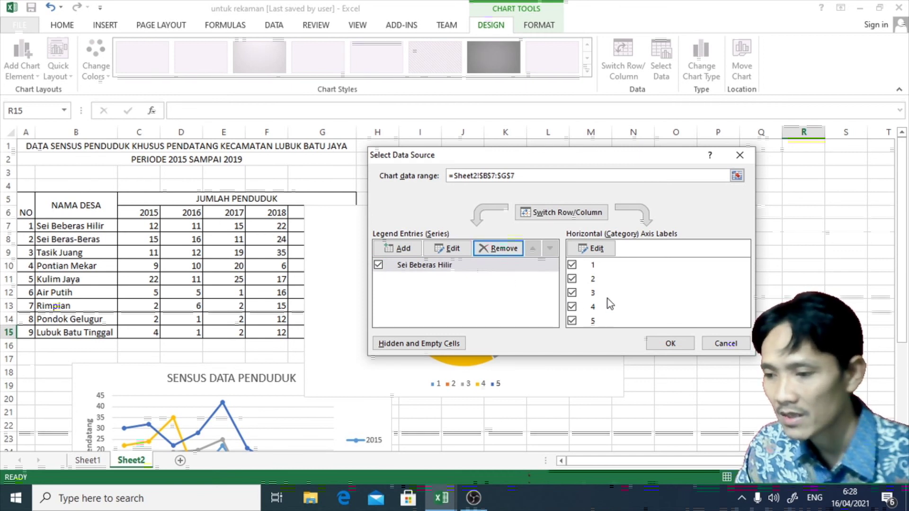
- Set the pie chart's category labels to the years 2015 to 2019 in Sheet2 C6:G6 and apply the data source
{"action": "left_click_drag", "start_coordinate": [563, 160], "coordinate": [423, 162]}
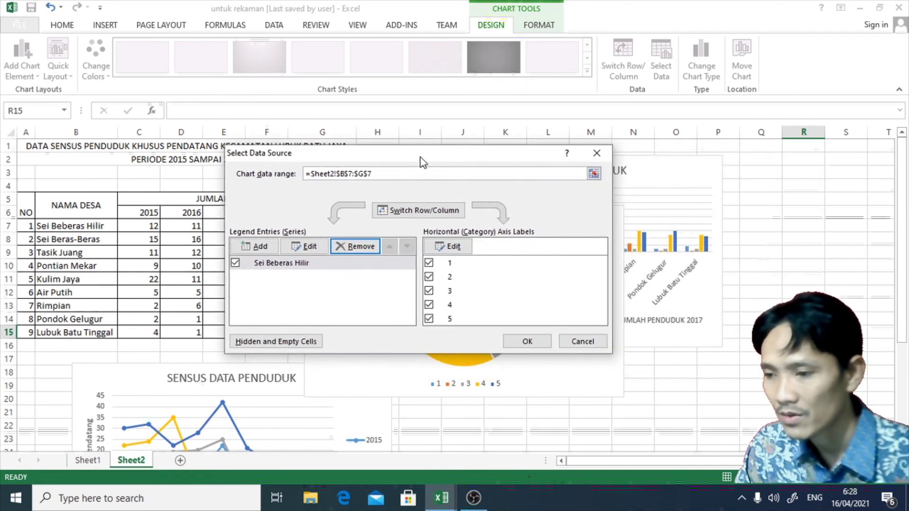
{"action": "left_click", "coordinate": [454, 246]}
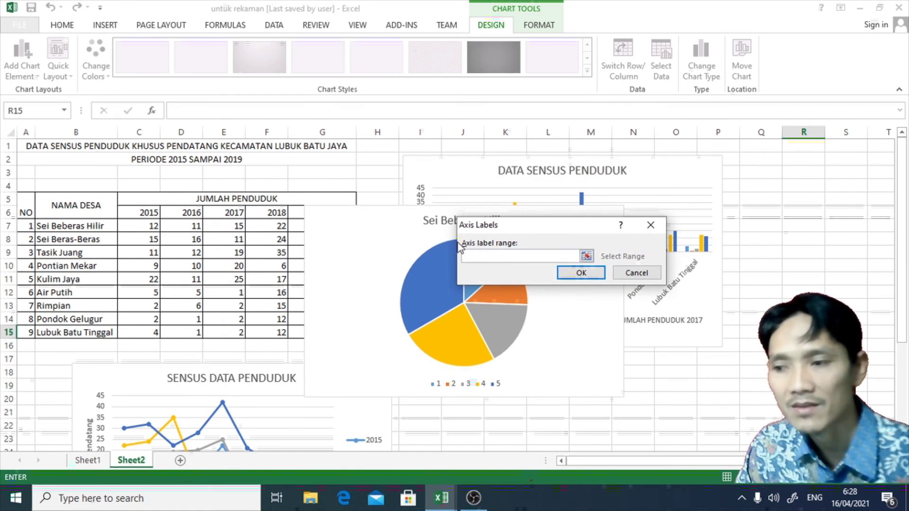
{"action": "left_click_drag", "start_coordinate": [139, 212], "coordinate": [317, 211]}
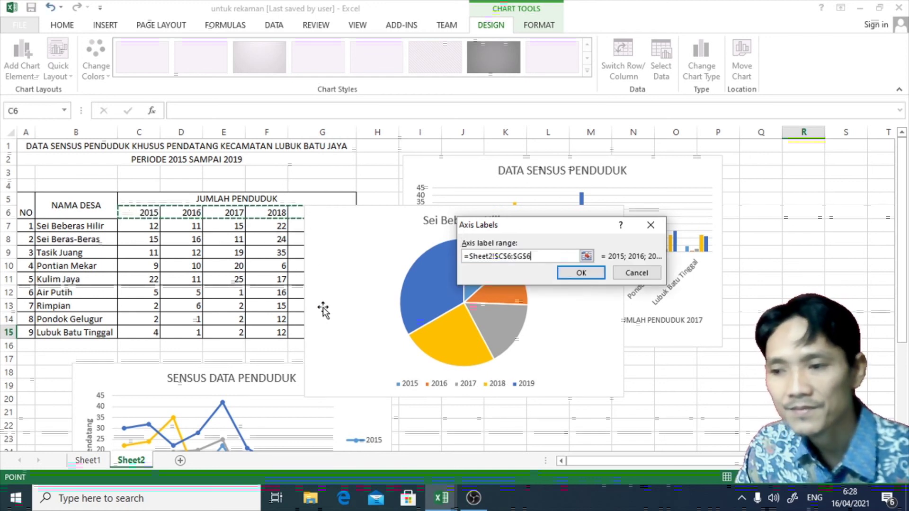
{"action": "left_click", "coordinate": [575, 275]}
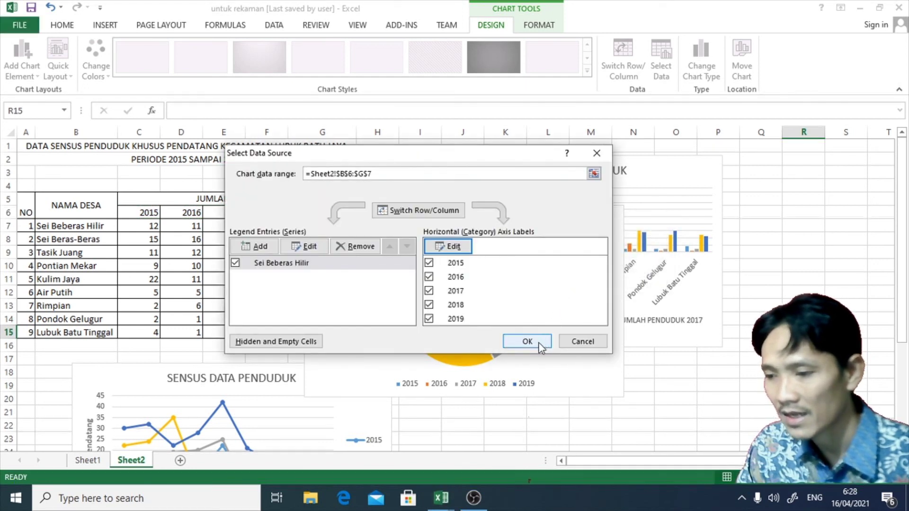
{"action": "left_click", "coordinate": [524, 342]}
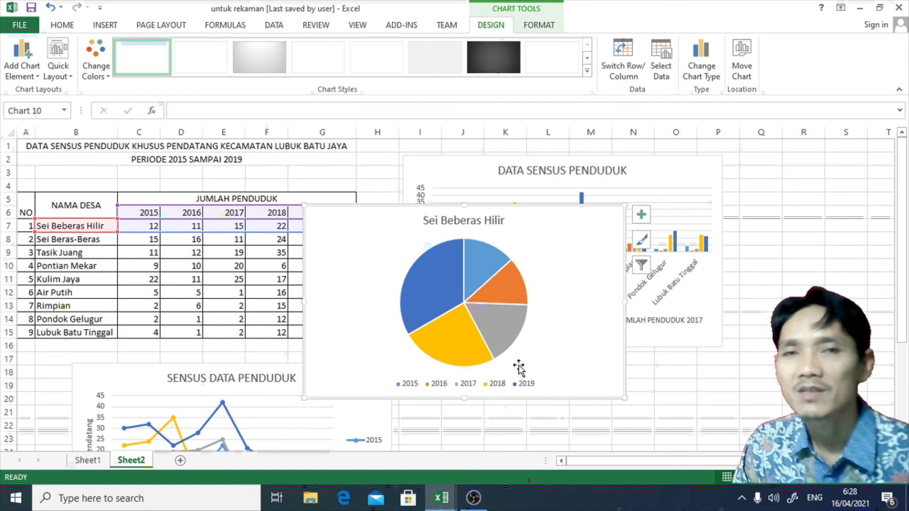
- Apply quick layout Layout 1 with year and percentage labels to the pie chart, and move the chart directly below the column chart
{"action": "mouse_move", "coordinate": [479, 260]}
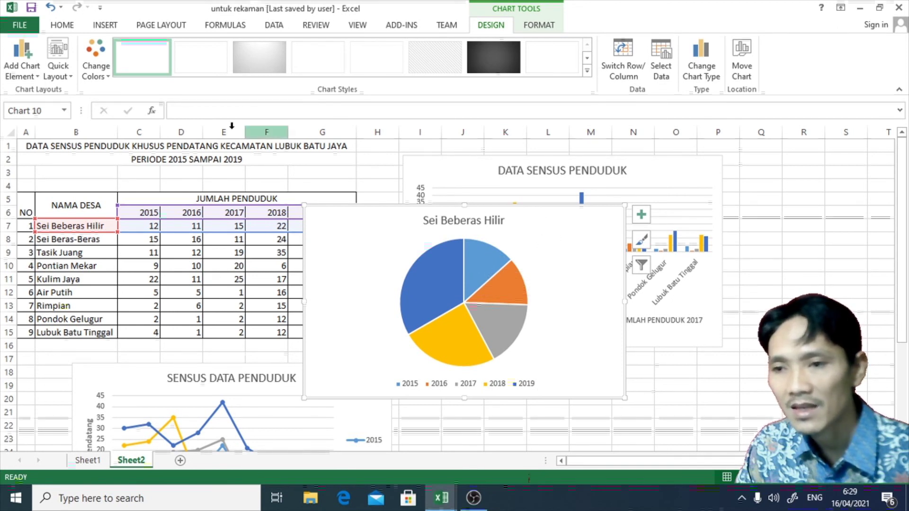
{"action": "left_click", "coordinate": [57, 71]}
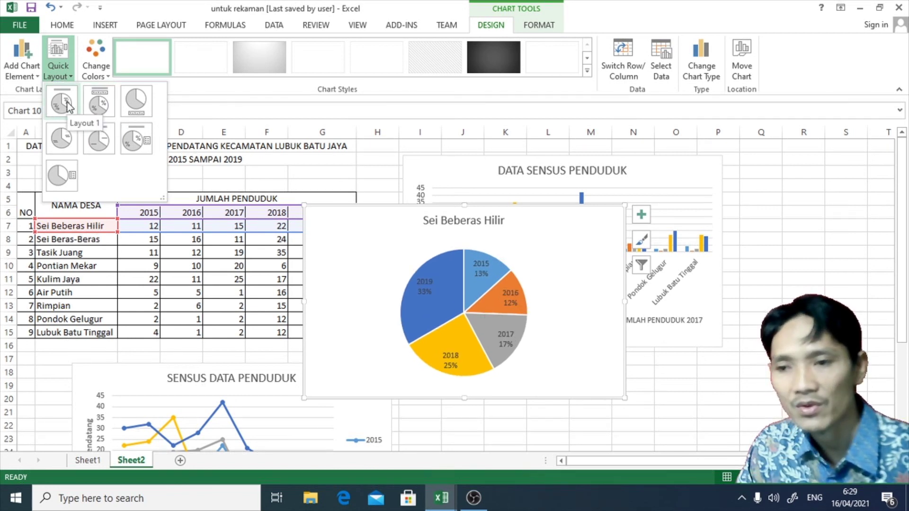
{"action": "left_click", "coordinate": [67, 101]}
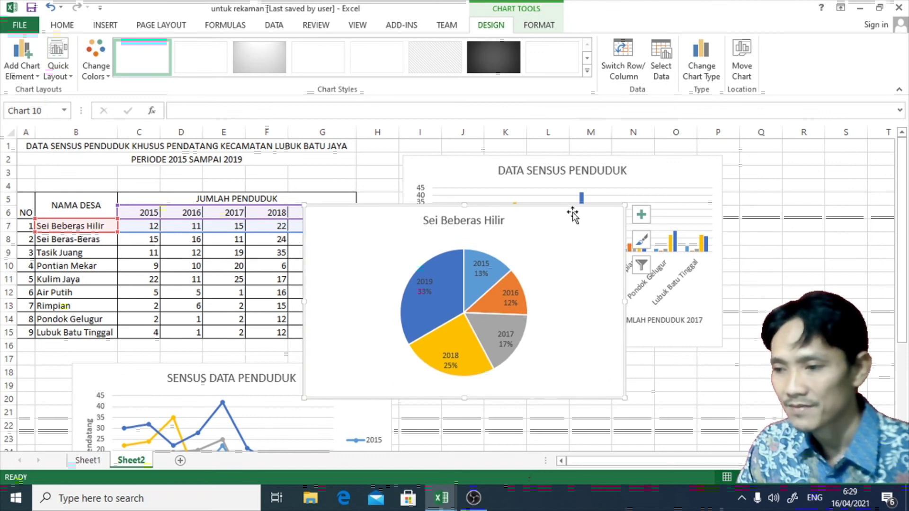
{"action": "left_click_drag", "start_coordinate": [572, 211], "coordinate": [669, 357]}
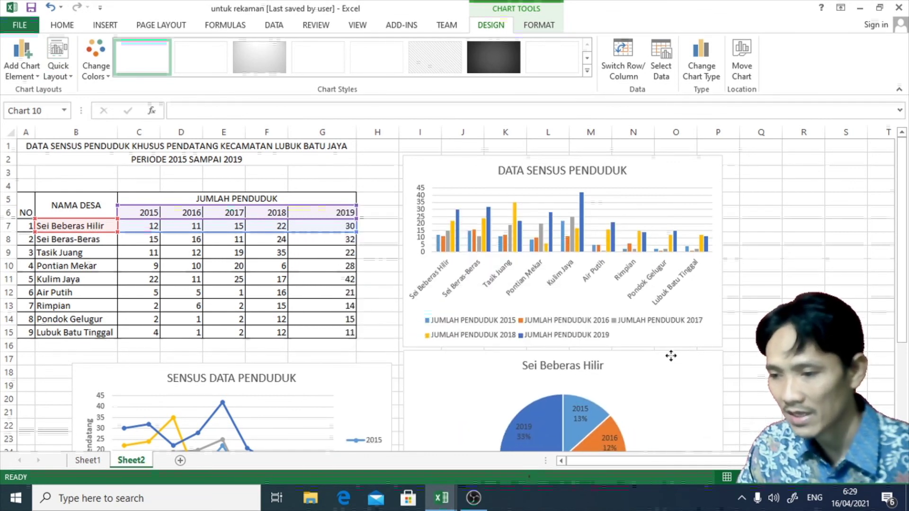
{"action": "scroll", "coordinate": [741, 345], "scroll_direction": "down", "scroll_amount": 3}
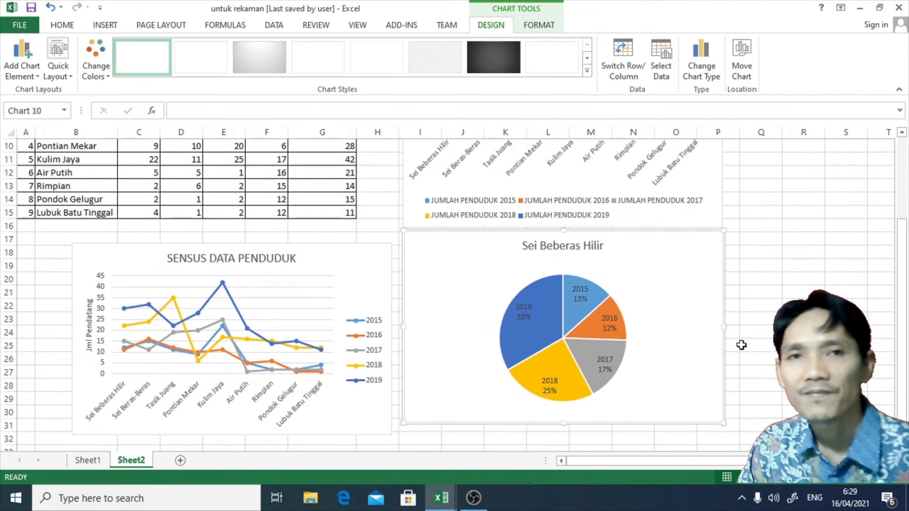
{"action": "scroll", "coordinate": [741, 345], "scroll_direction": "up", "scroll_amount": 3}
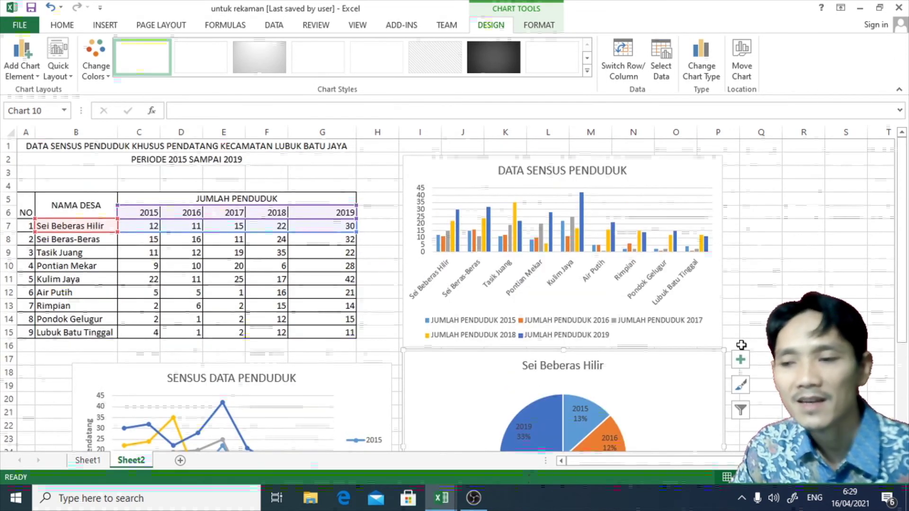